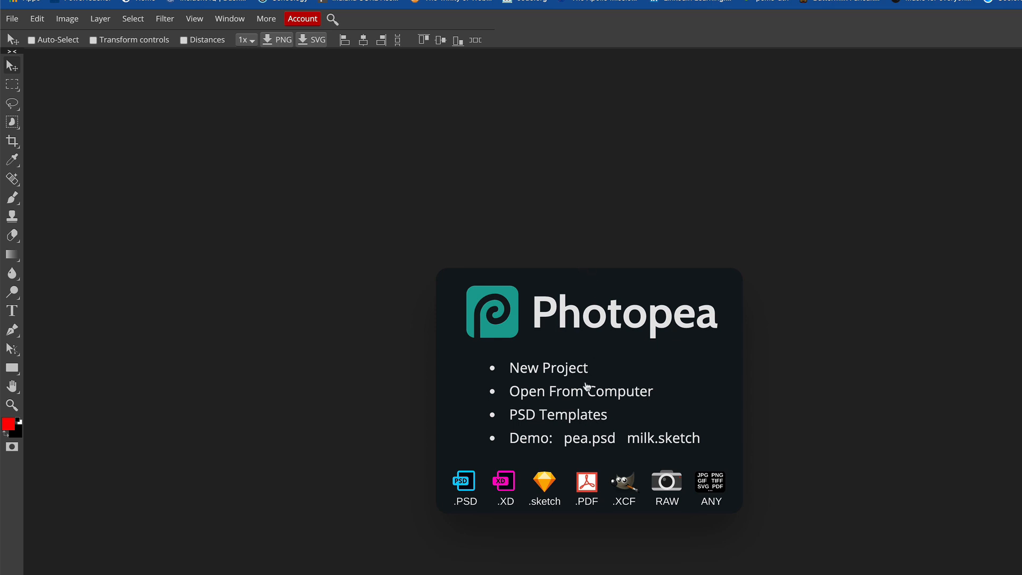
Create a new 1280 x 720 px project with a white background, named "type layers movie demo"
click(556, 375)
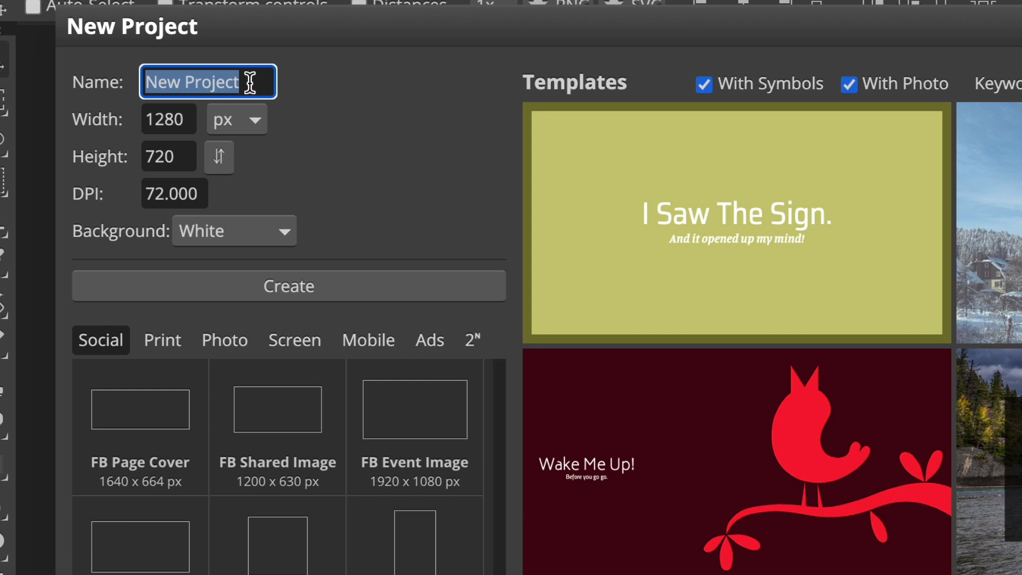
key(BackSpace)
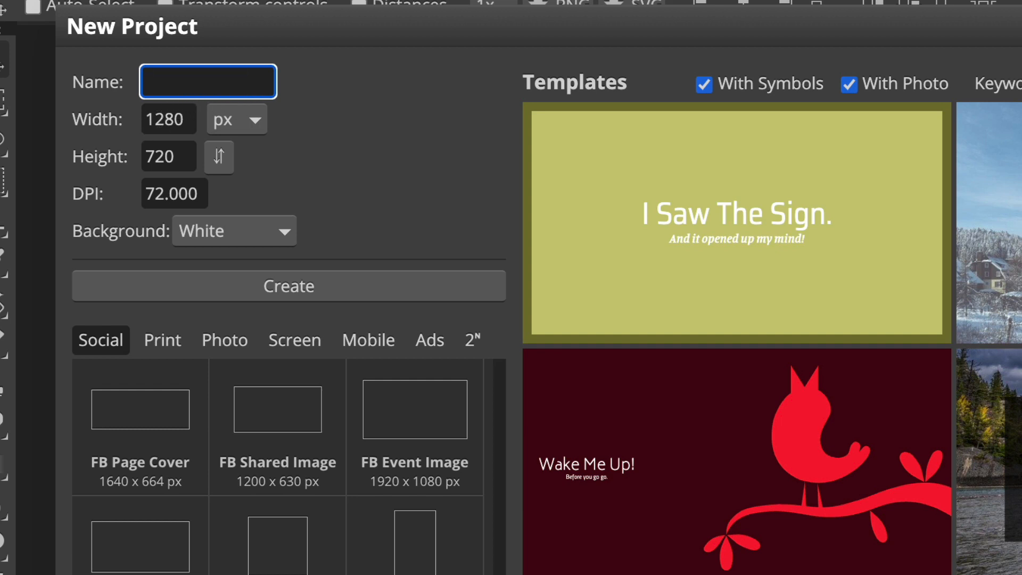
text(type layer)
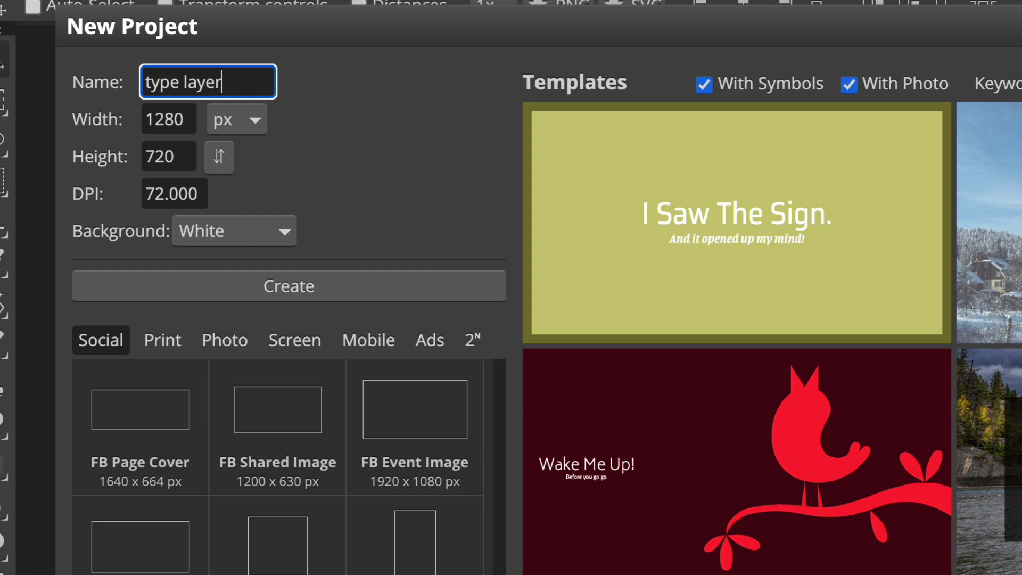
text(s movie demo)
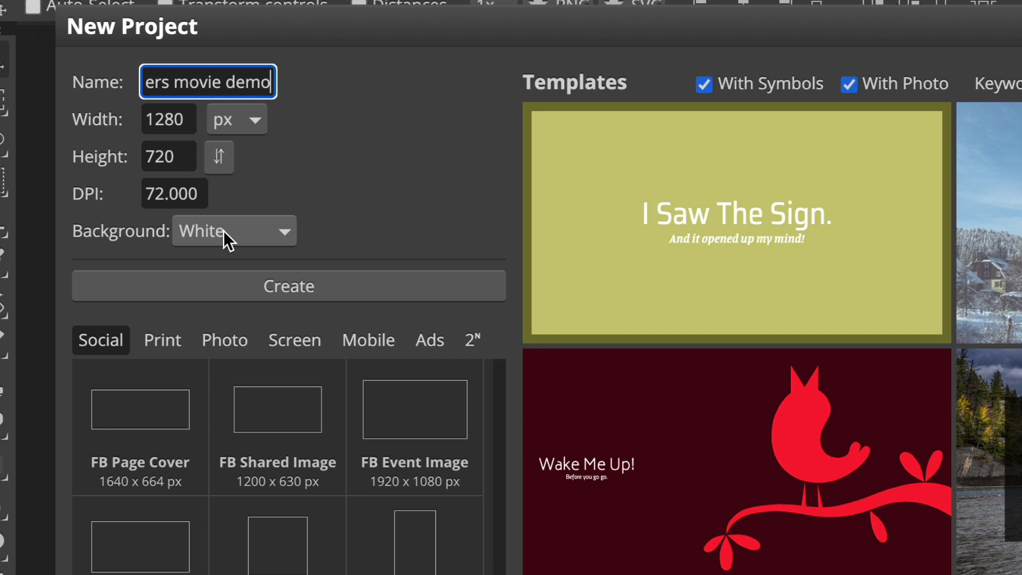
click(261, 291)
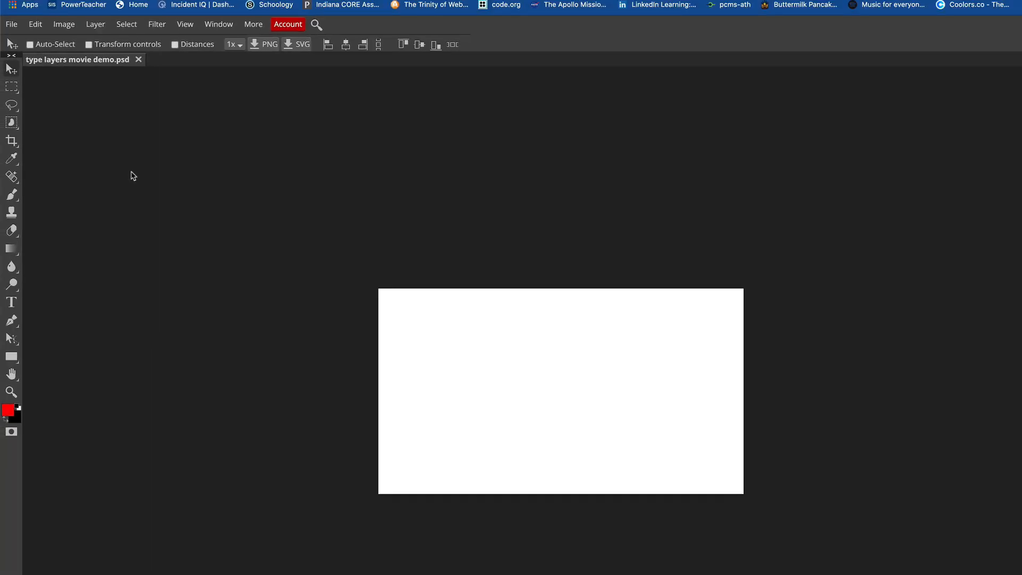
Zoom in on the blank white canvas
click(187, 24)
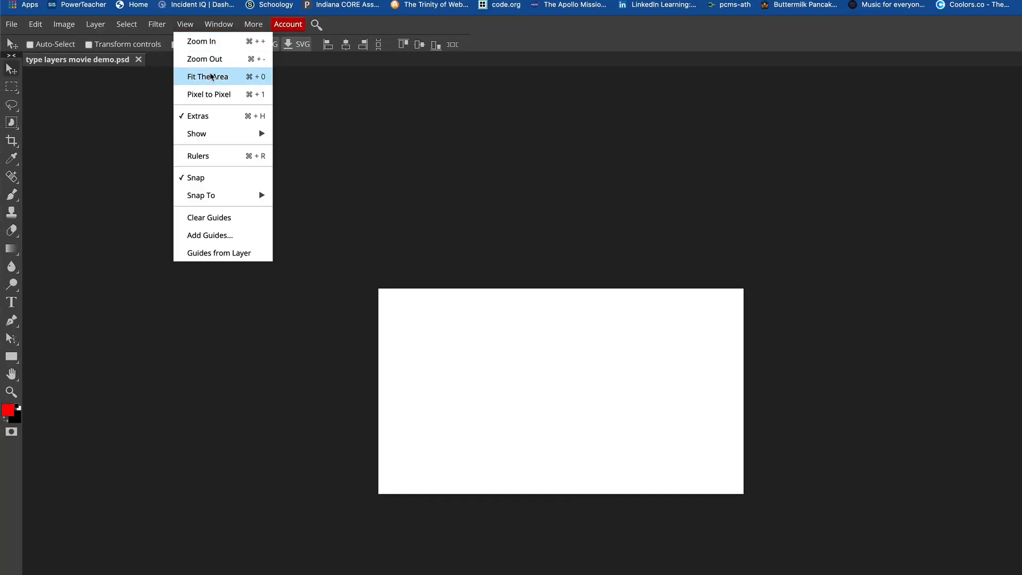
click(223, 42)
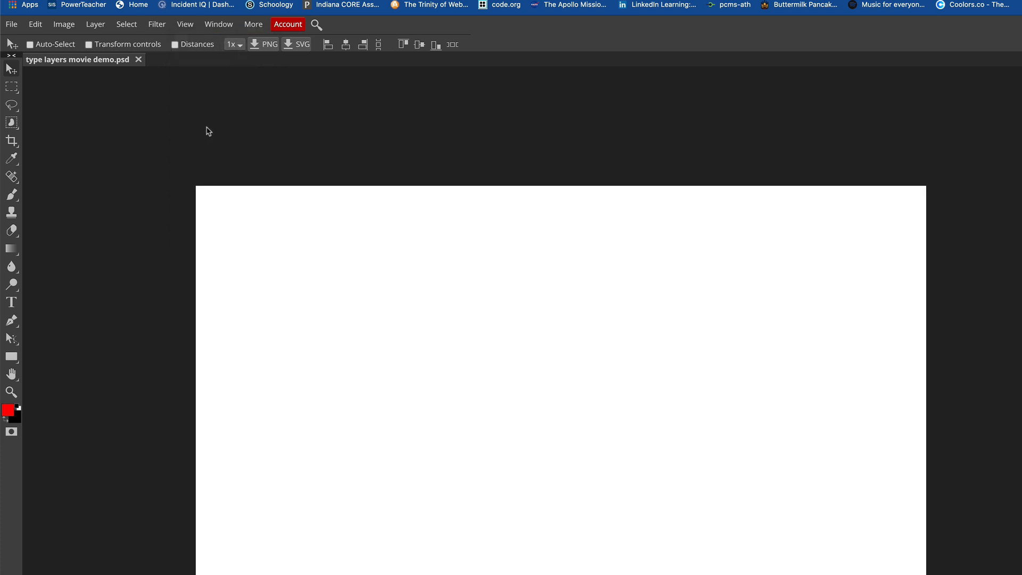
click(186, 25)
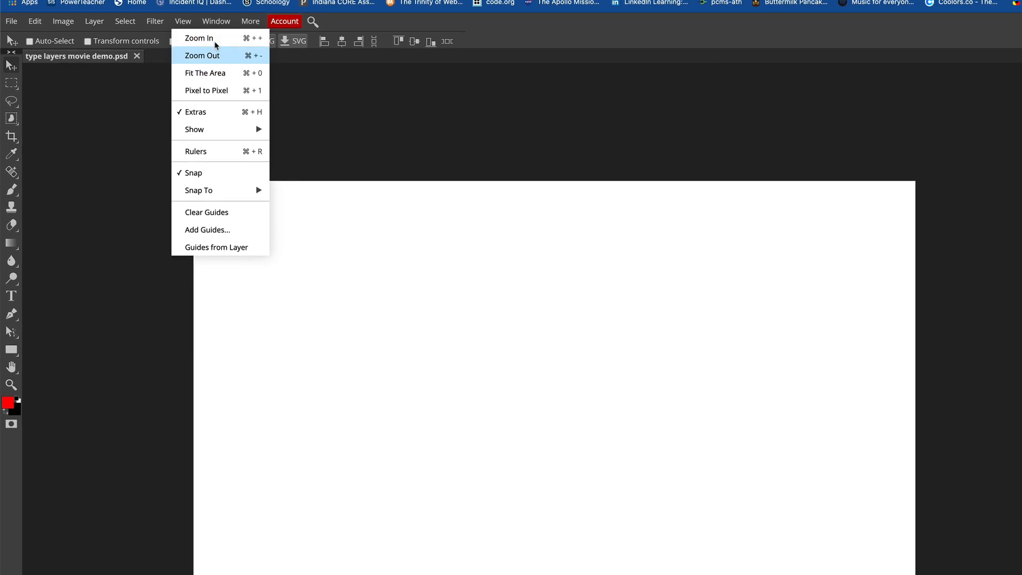
click(135, 99)
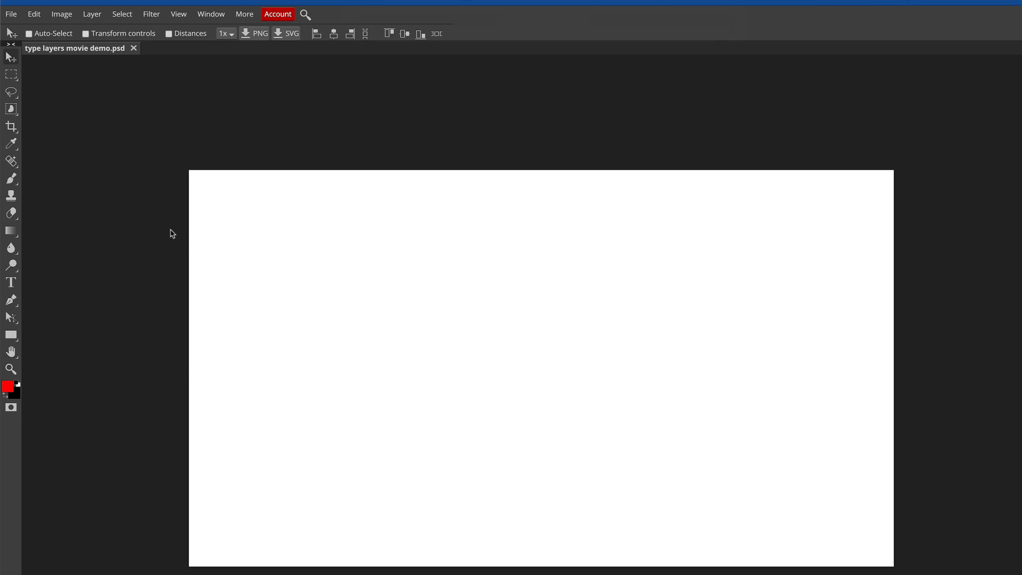
Choose the Gradient tool and set the foreground color to bright blue 155bfe
click(11, 179)
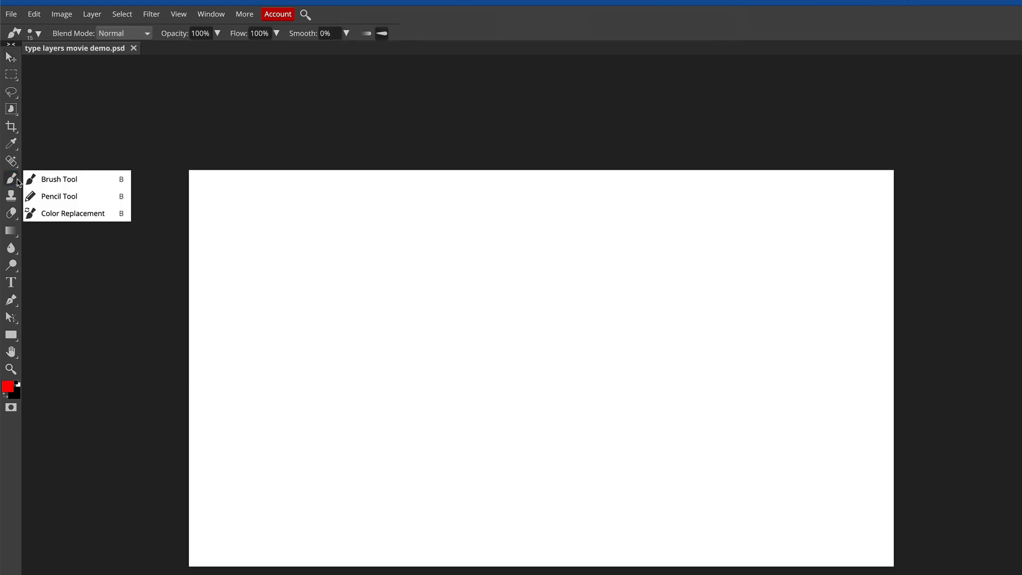
click(60, 183)
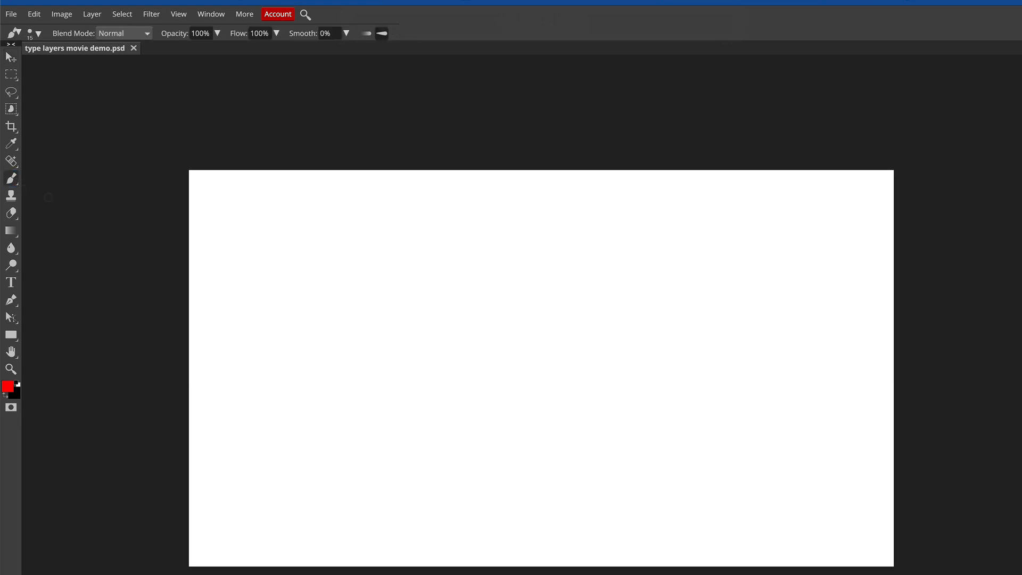
click(11, 232)
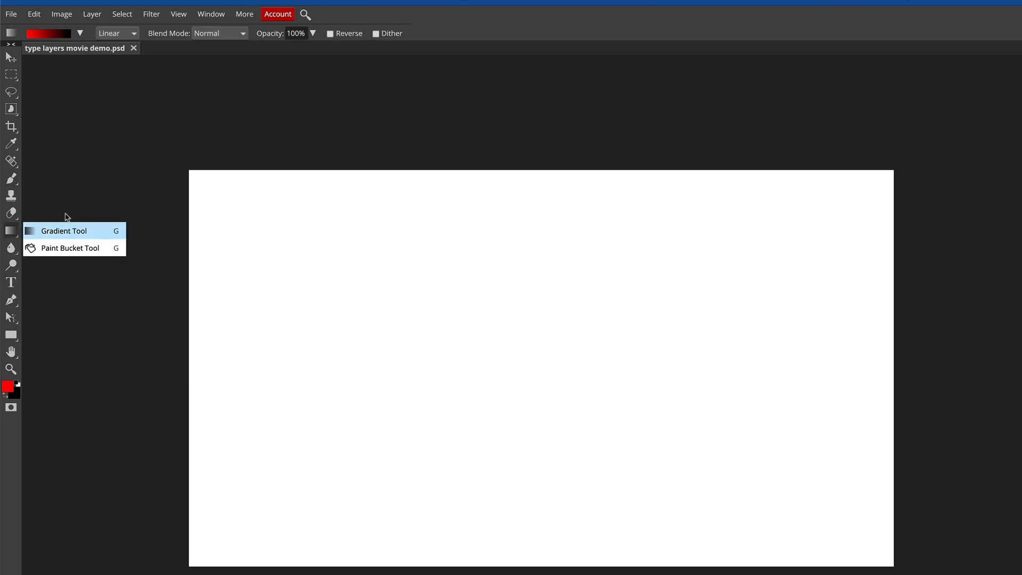
click(80, 34)
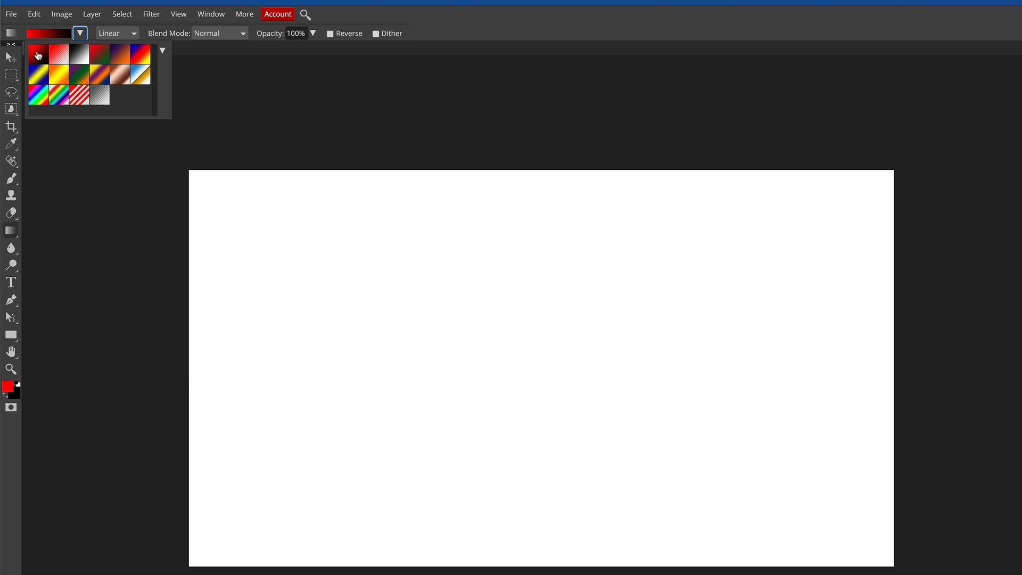
click(6, 389)
drag(192, 143, 147, 114)
drag(234, 163, 233, 168)
mouse_move(168, 114)
mouse_down()
mouse_move(219, 123)
mouse_move(218, 113)
mouse_up()
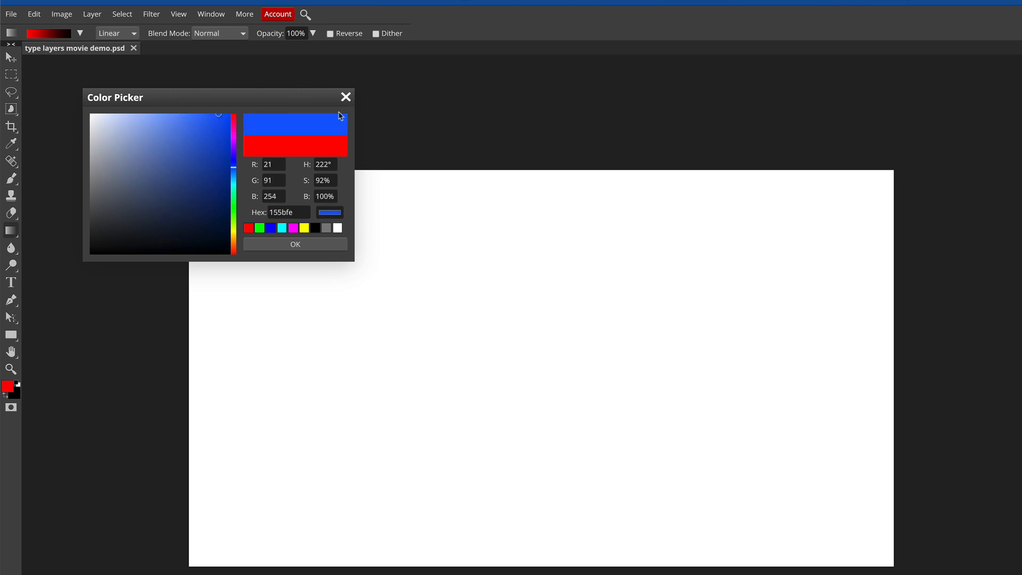
click(295, 244)
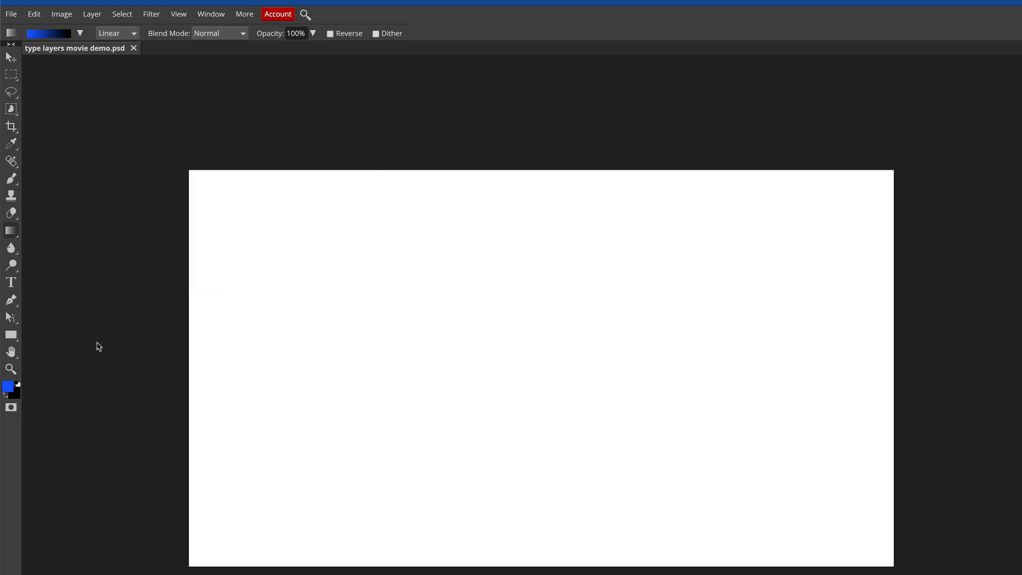
Set the background color to gray 9a9a9a and draw a linear gradient straight up the canvas, blue at the bottom and gray at the top
click(18, 396)
mouse_move(135, 171)
mouse_down()
mouse_move(121, 192)
mouse_move(85, 171)
mouse_up()
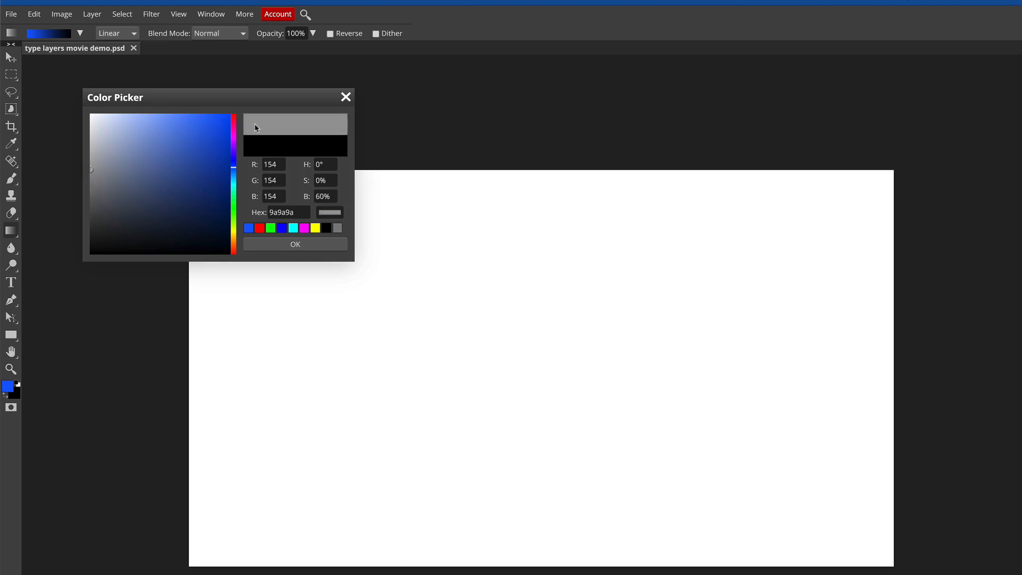
click(296, 246)
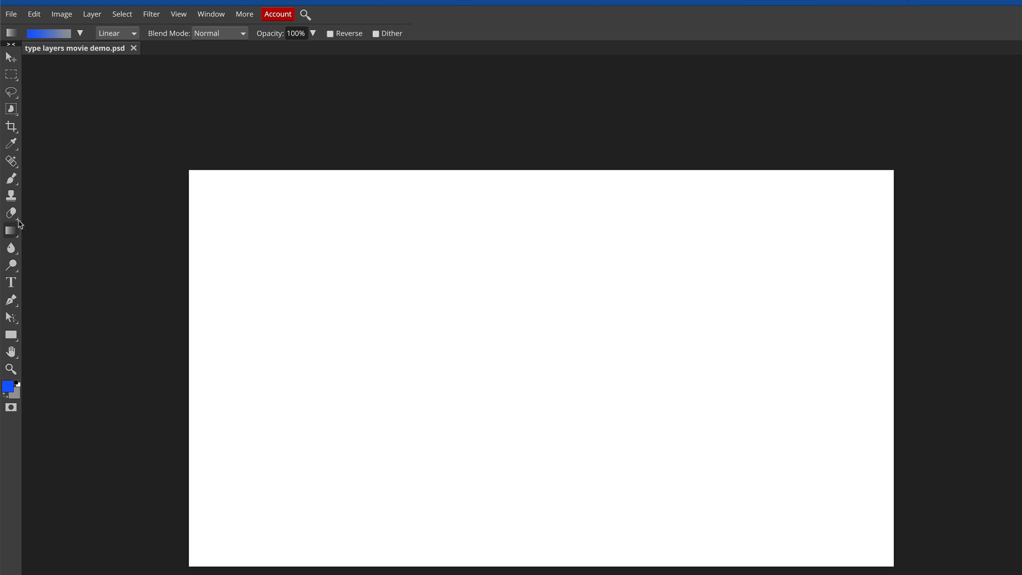
drag(516, 549, 517, 182)
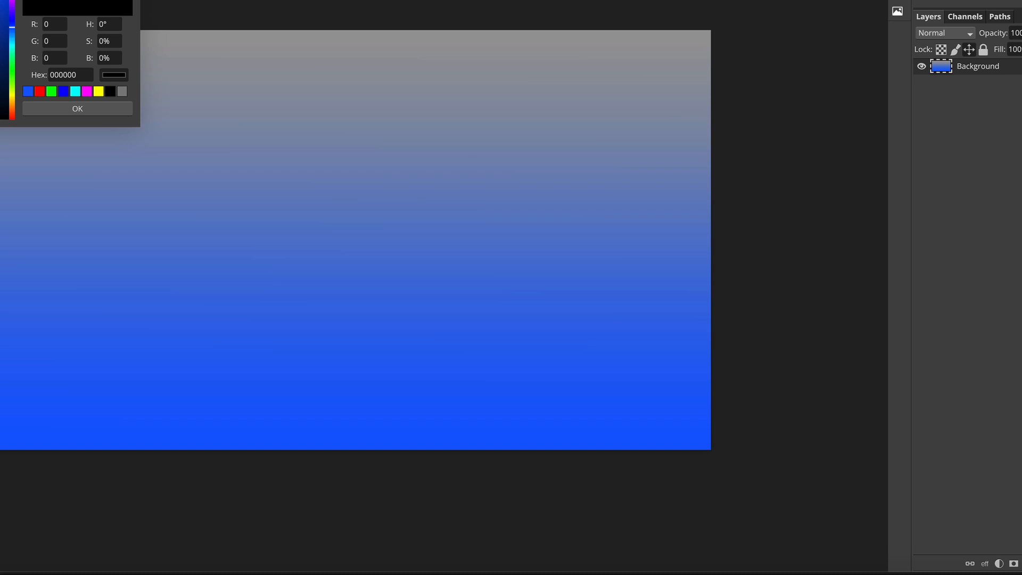
Set the text color to dark red 8b0000
drag(0, 59, 0, 86)
click(11, 0)
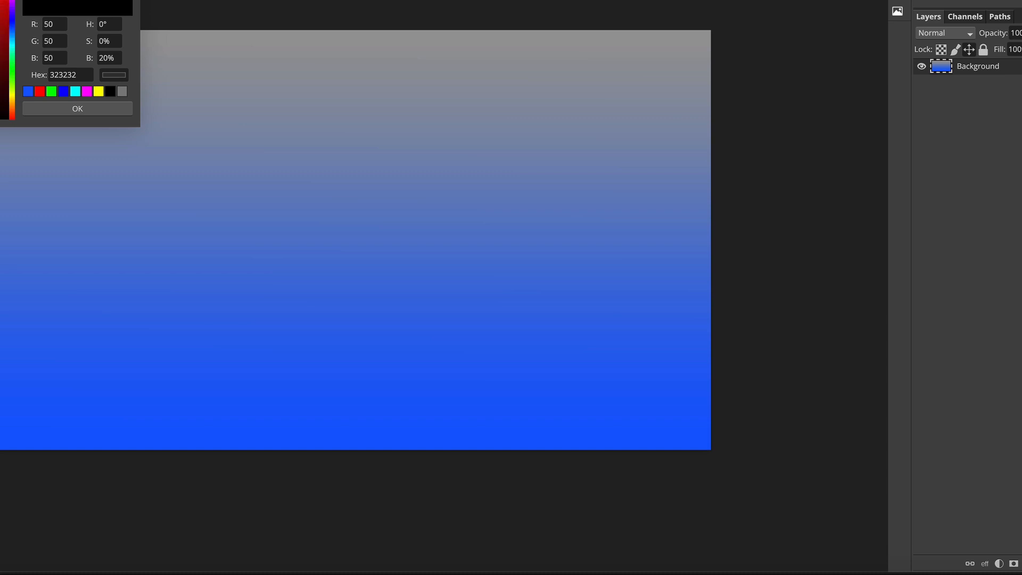
drag(4, 4, 11, 37)
click(94, 111)
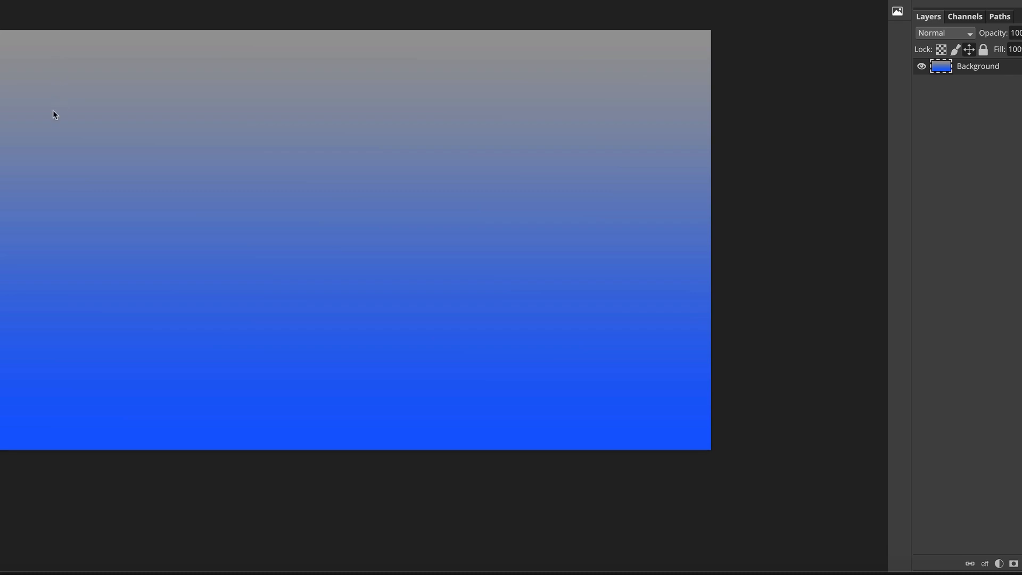
Add a text layer reading "Excelsior!" in the upper part of the canvas
click(57, 142)
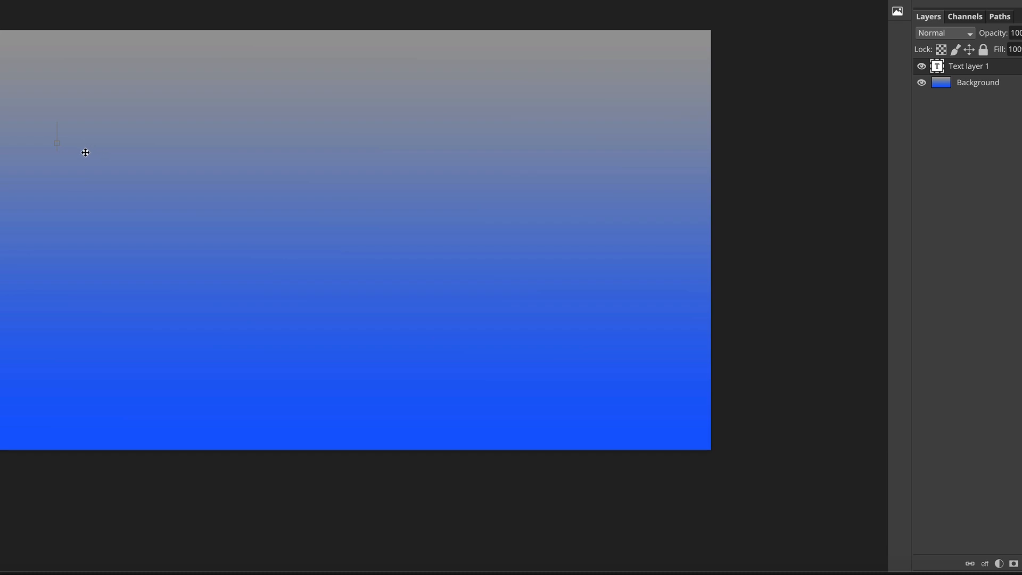
text(EXCELSIO)
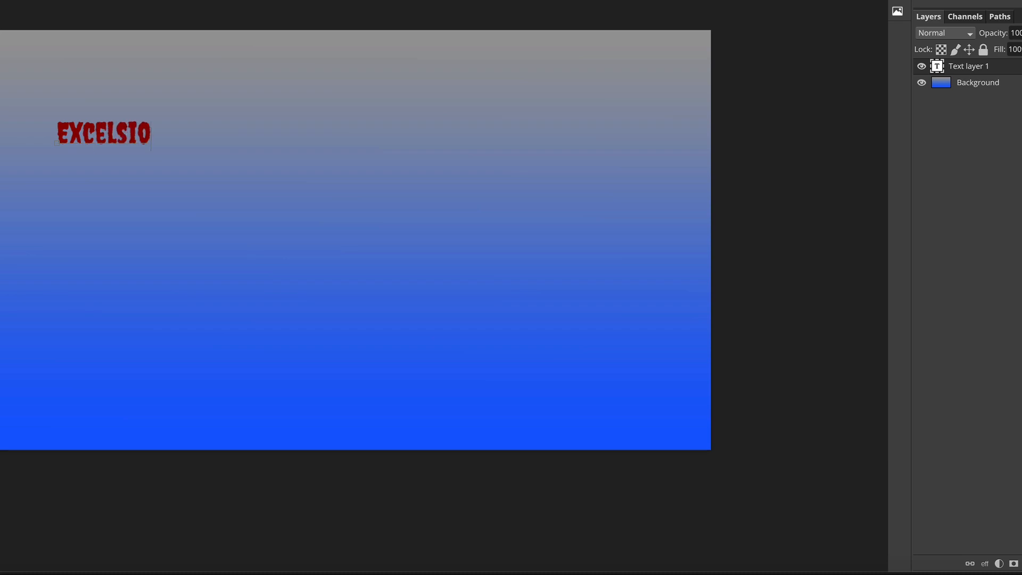
text(R!)
key(ctrl+Return)
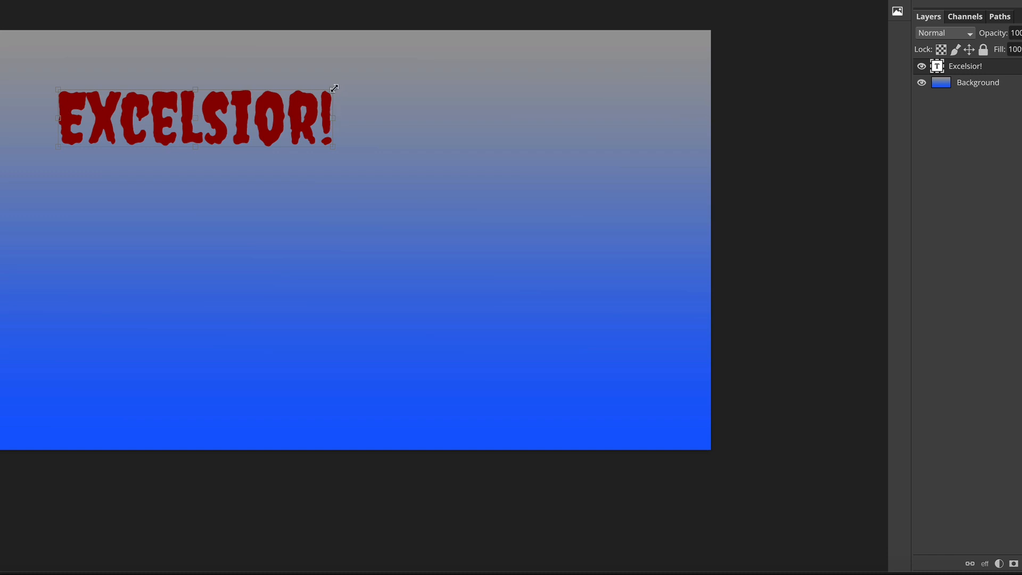
Scale up the "Excelsior!" text and move it slightly left within the upper part of the canvas
drag(335, 88, 434, 67)
drag(409, 110, 377, 112)
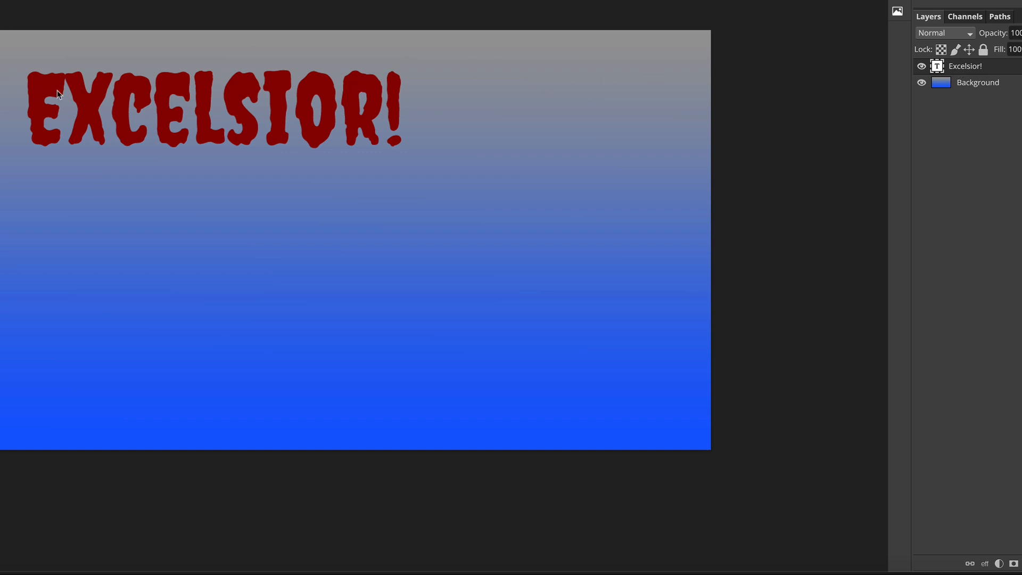
drag(89, 106, 86, 106)
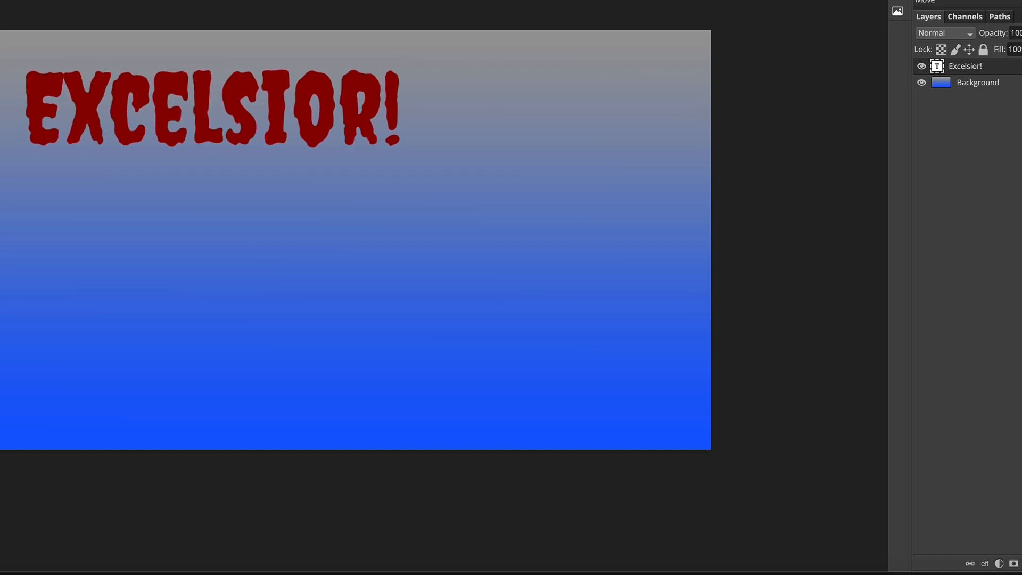
Change the "Excelsior!" text color to white ffffff
click(0, 0)
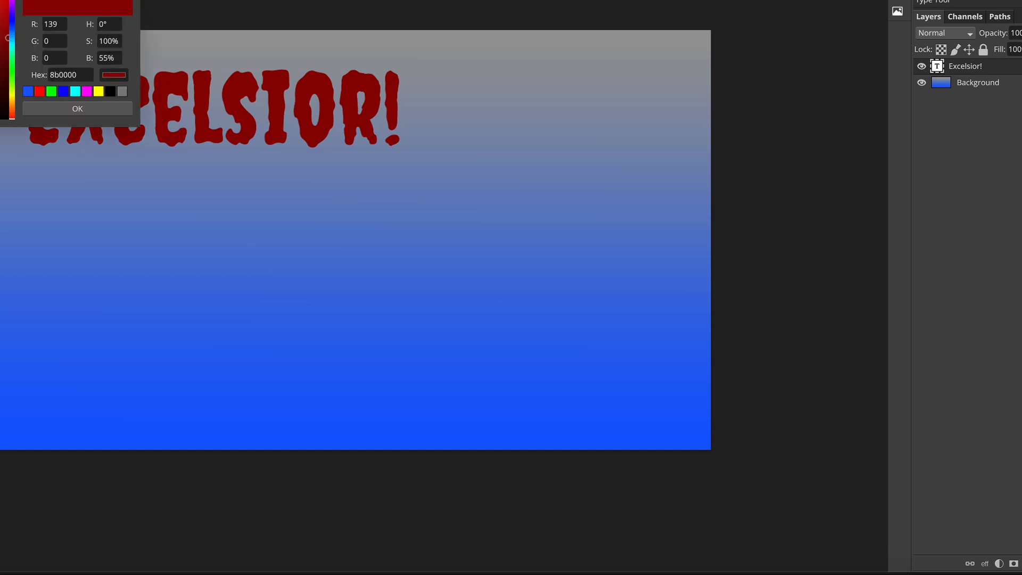
drag(0, 48, 0, 0)
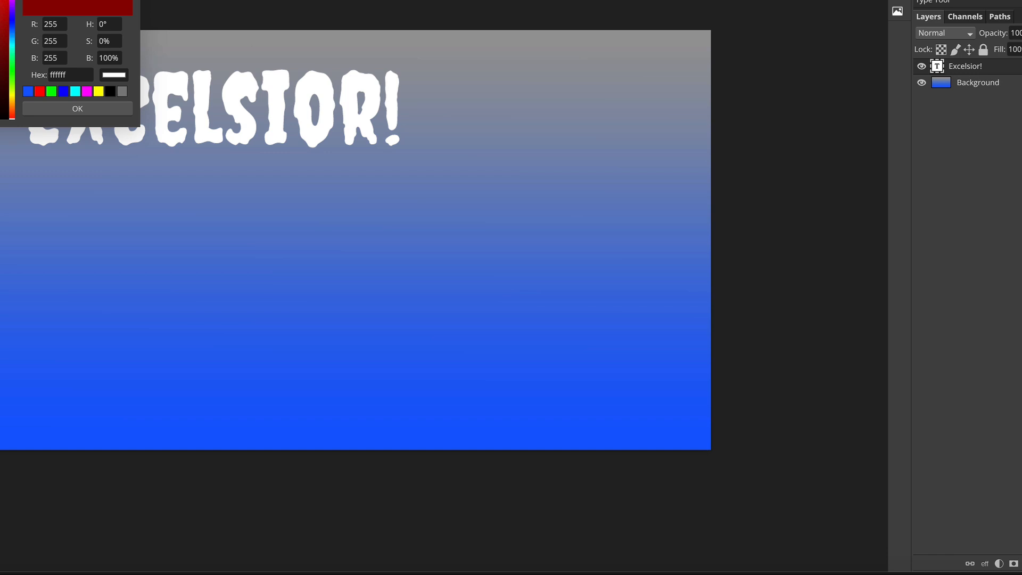
click(67, 112)
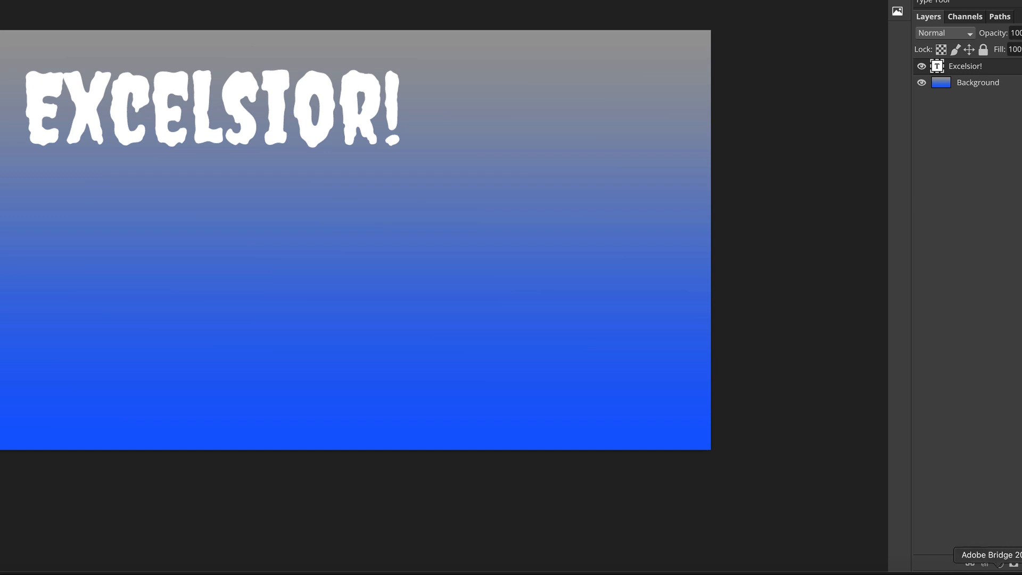
Add a Drop Shadow effect to the "Excelsior!" text layer and set the shadow angle to 145°
click(985, 564)
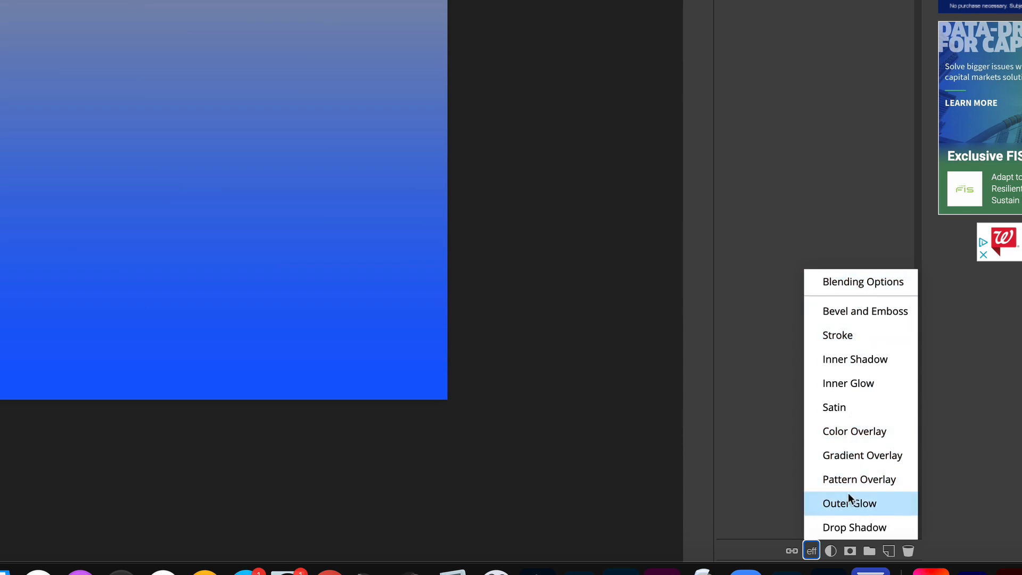
click(844, 529)
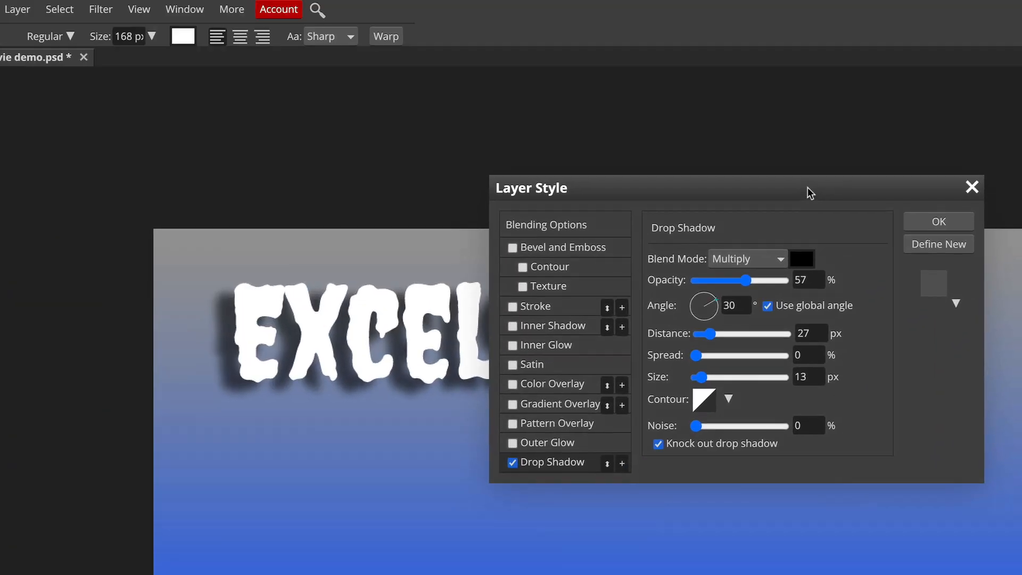
drag(807, 187, 796, 189)
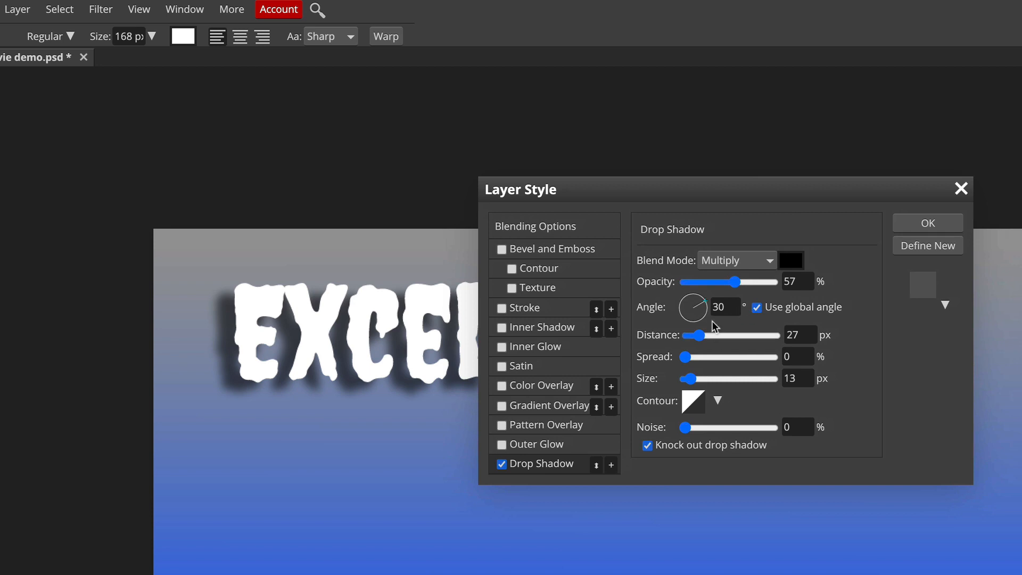
click(695, 306)
drag(694, 305, 689, 304)
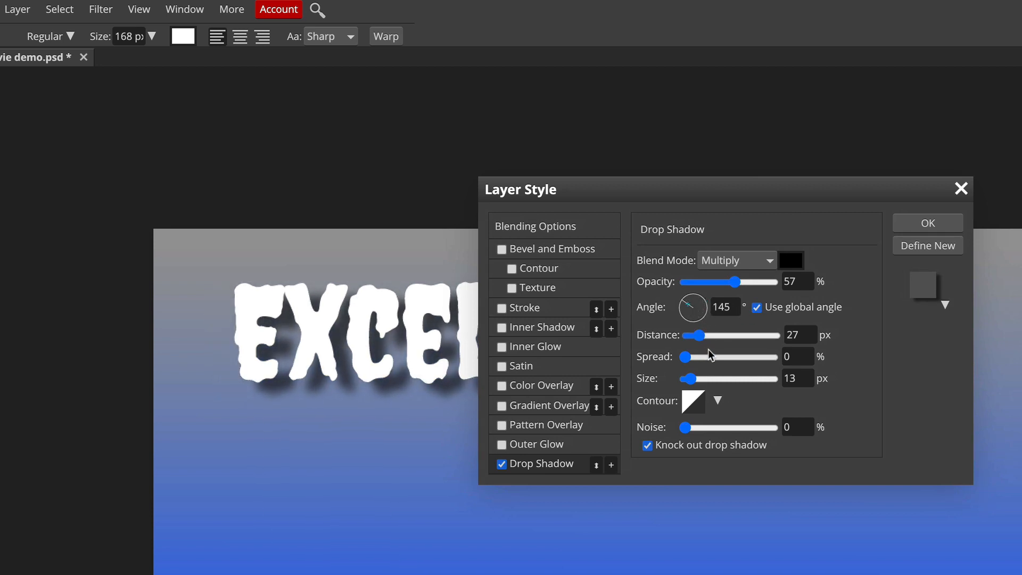
Set the drop shadow's distance to 16 px, opacity to 79% and noise to 11%
click(697, 341)
drag(697, 343, 693, 337)
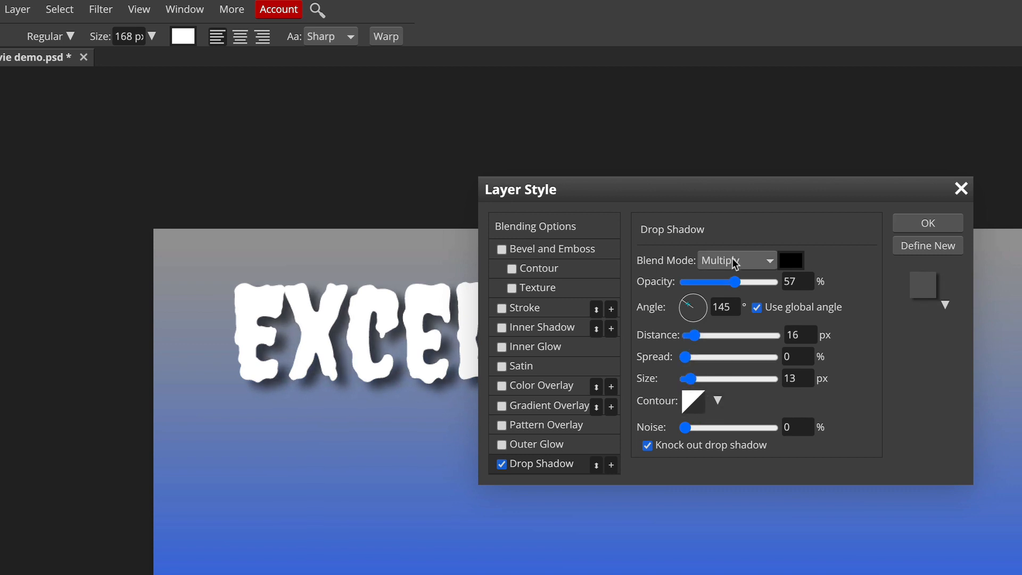
drag(735, 282, 753, 284)
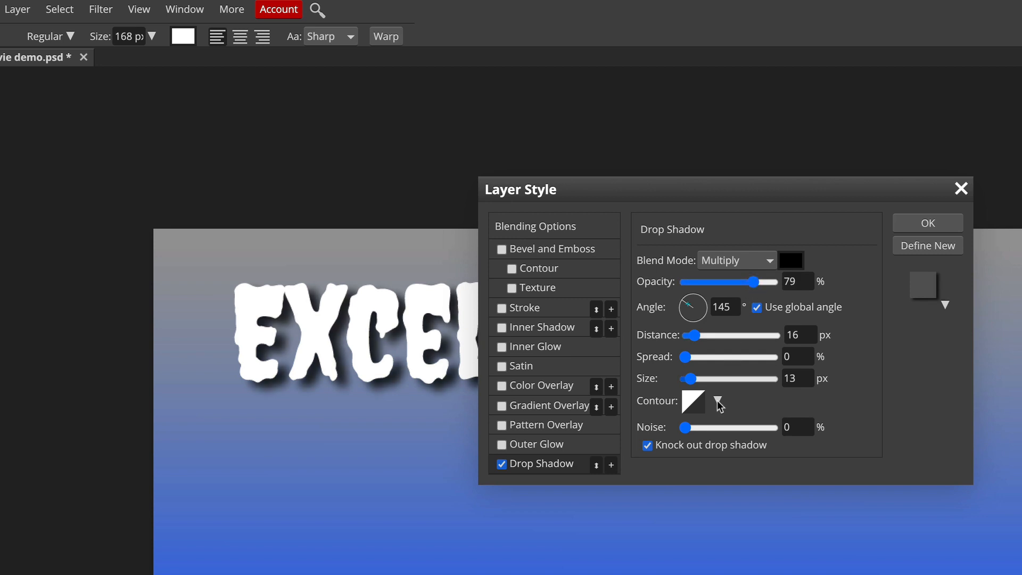
mouse_move(688, 433)
mouse_down()
mouse_move(735, 434)
mouse_move(696, 434)
mouse_up()
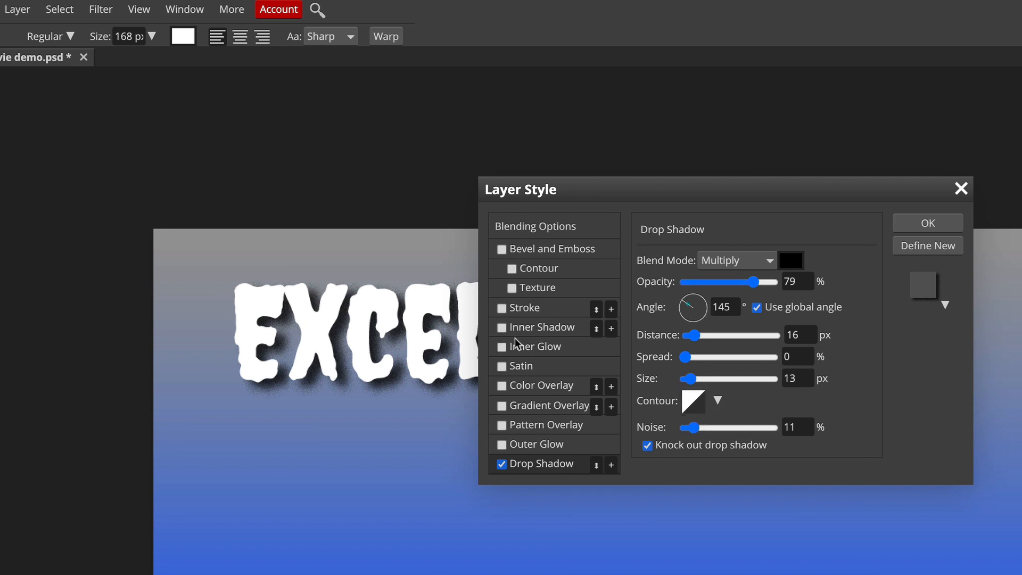
Add a Stroke effect to the "Excelsior!" text layer and set its color to black 000000
click(502, 309)
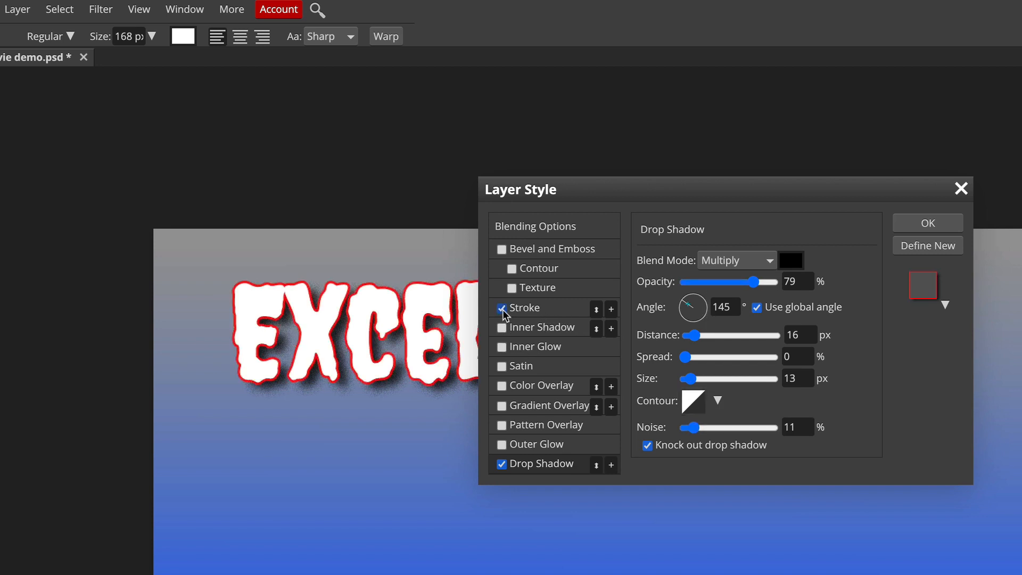
click(544, 309)
click(647, 364)
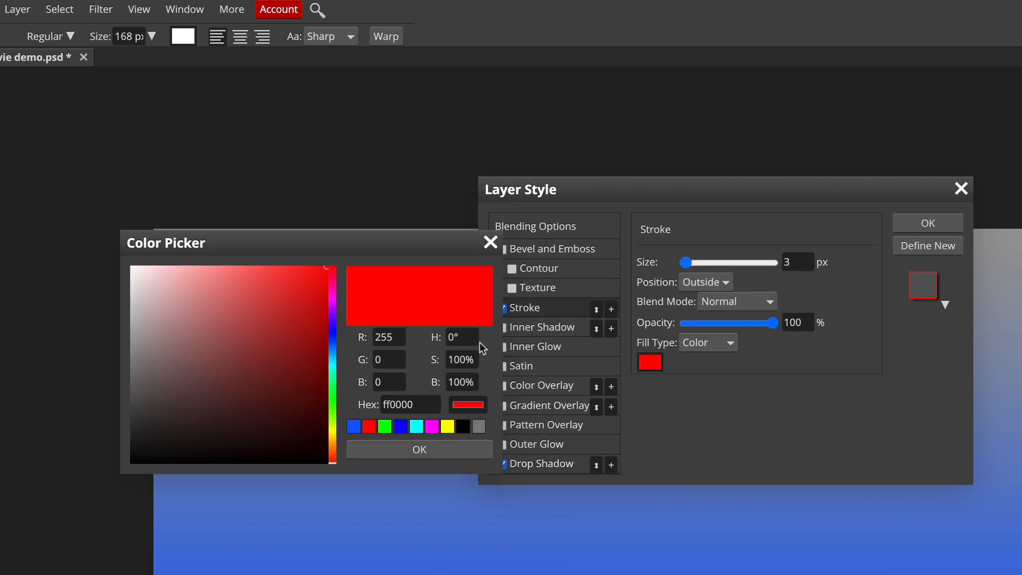
drag(183, 446, 95, 479)
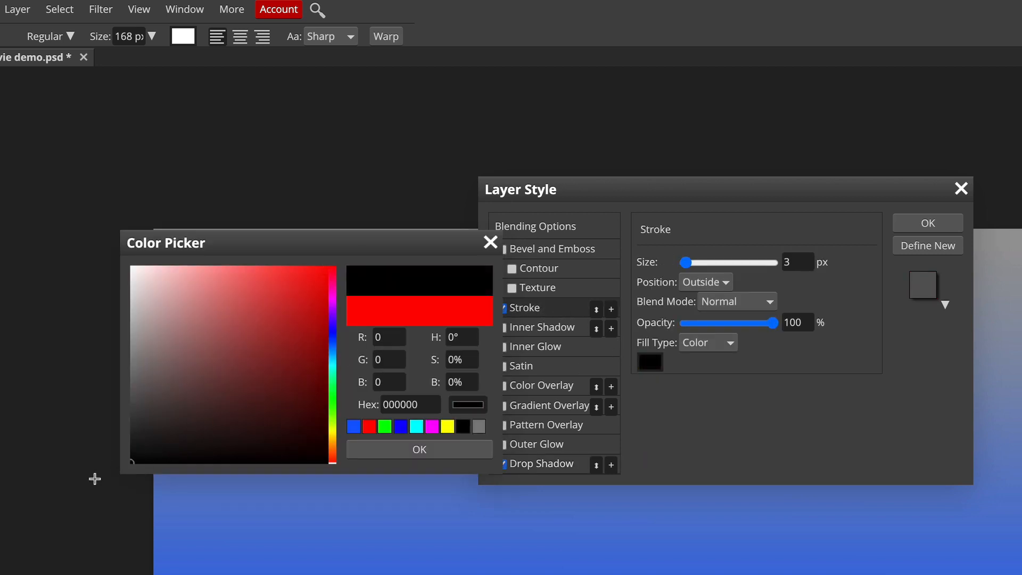
click(383, 452)
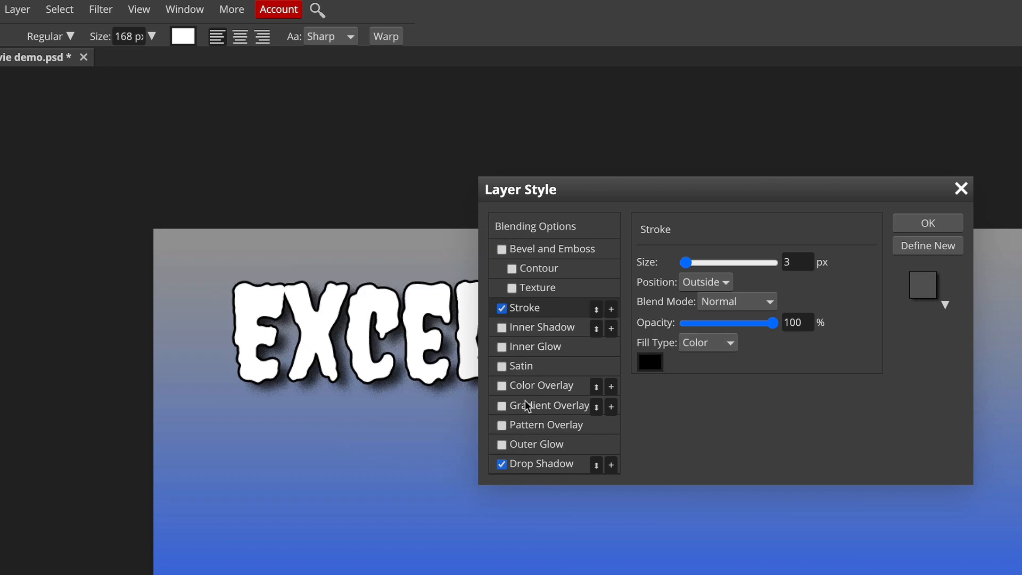
Add a Gradient Overlay with the blue-red-yellow preset to the "Excelsior!" text and apply the layer styles
click(505, 407)
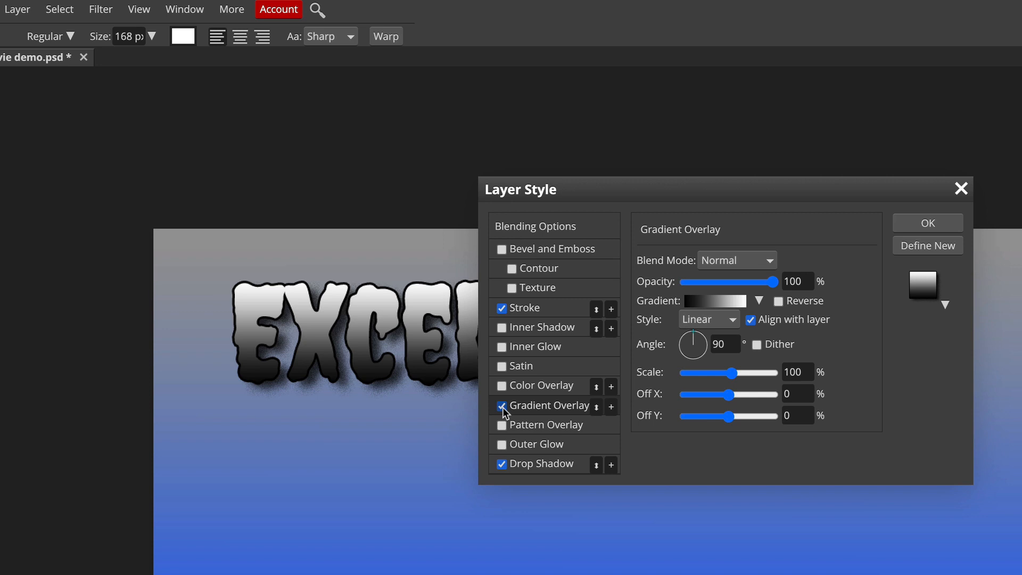
click(759, 300)
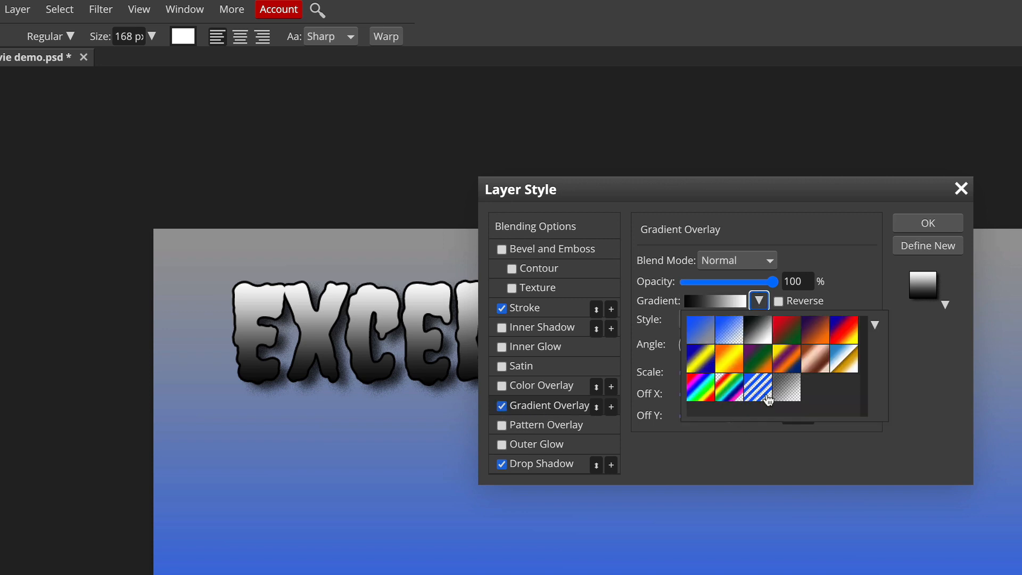
click(700, 394)
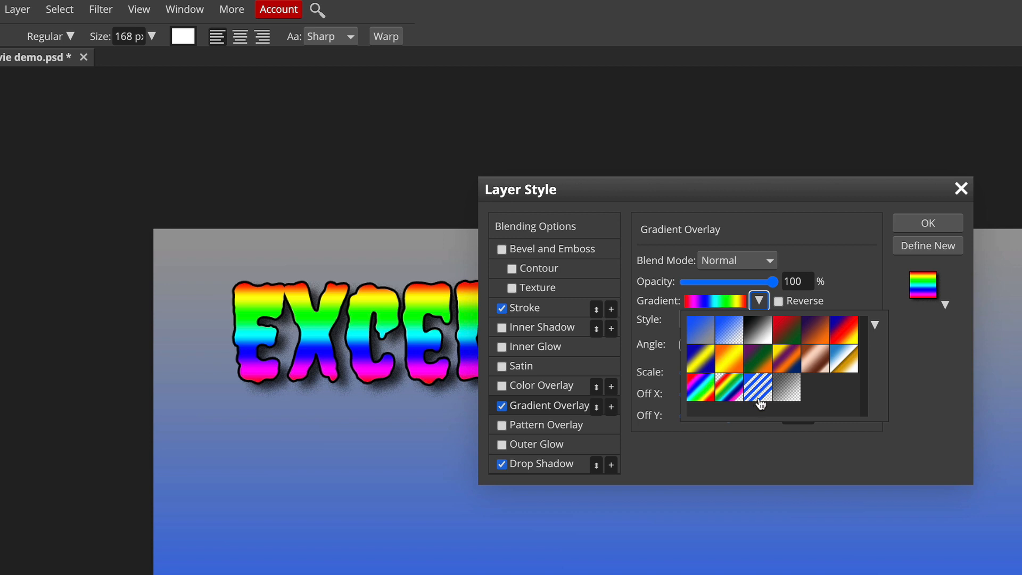
click(849, 336)
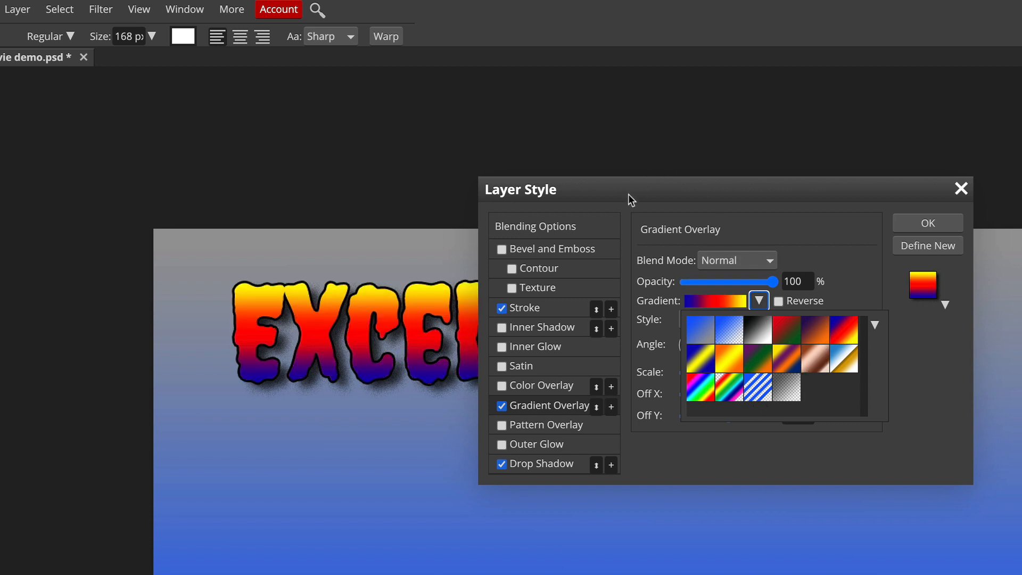
mouse_move(628, 193)
mouse_down()
mouse_move(834, 312)
mouse_move(736, 255)
mouse_up()
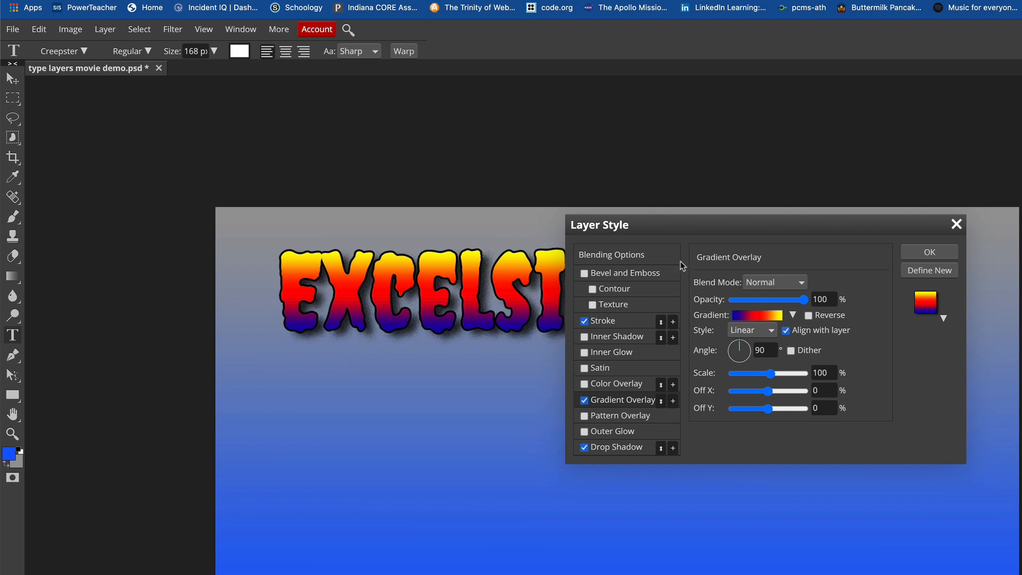
drag(683, 222, 529, 219)
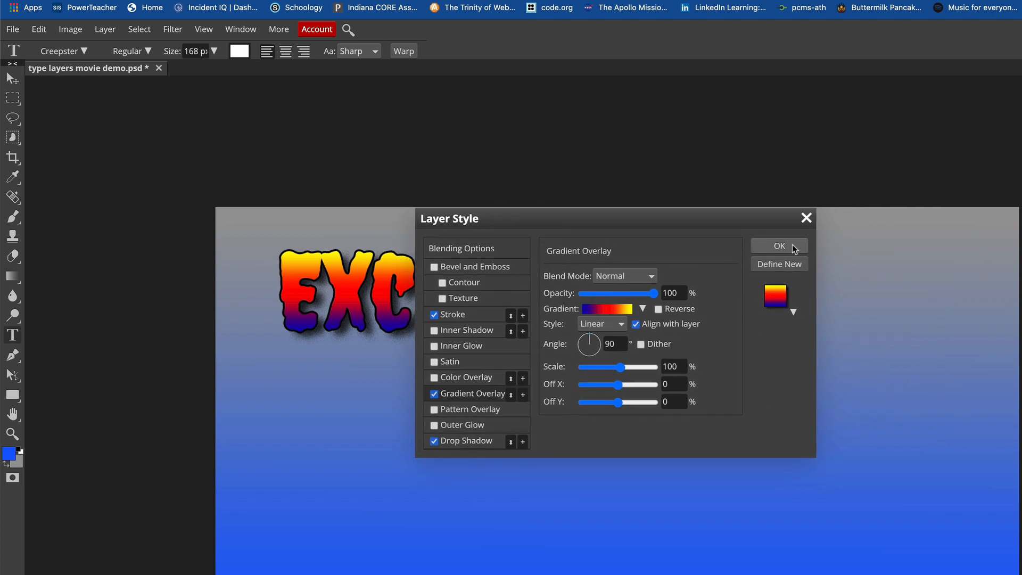
click(783, 244)
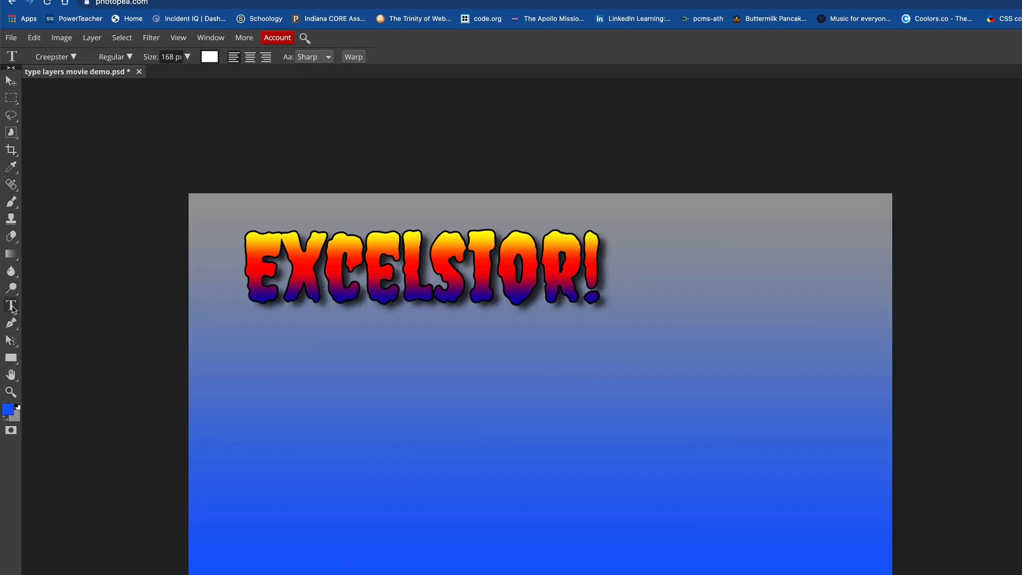
Add a new text layer reading "nunc coepi" below the "Excelsior!" text
click(11, 306)
click(277, 451)
text(NU)
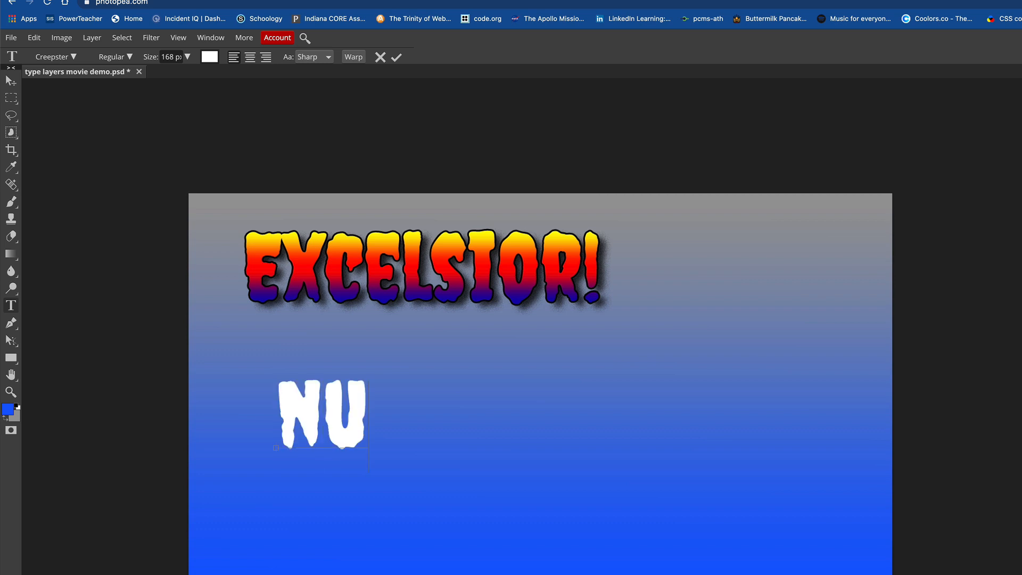
text(NC)
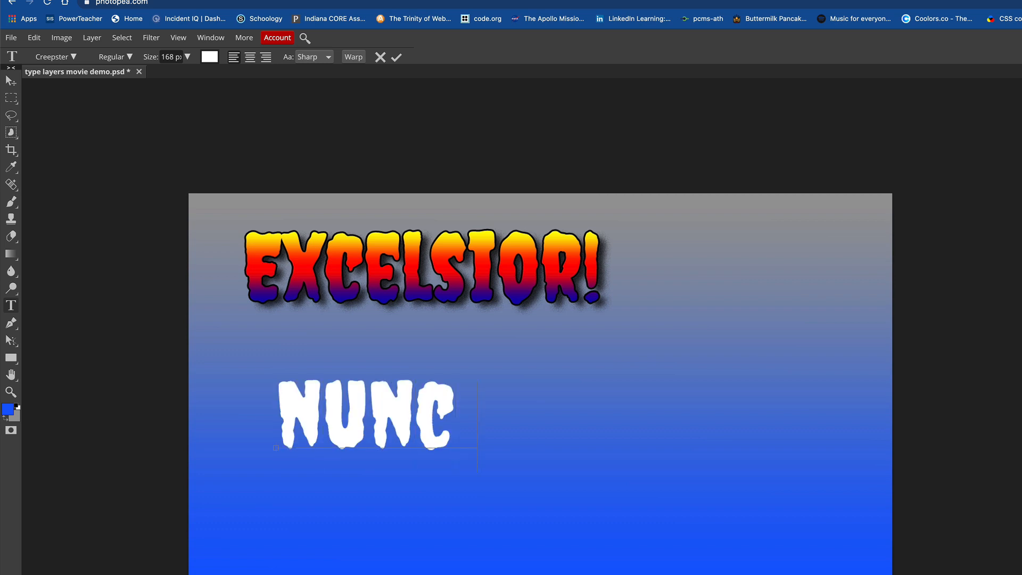
text( COEPI)
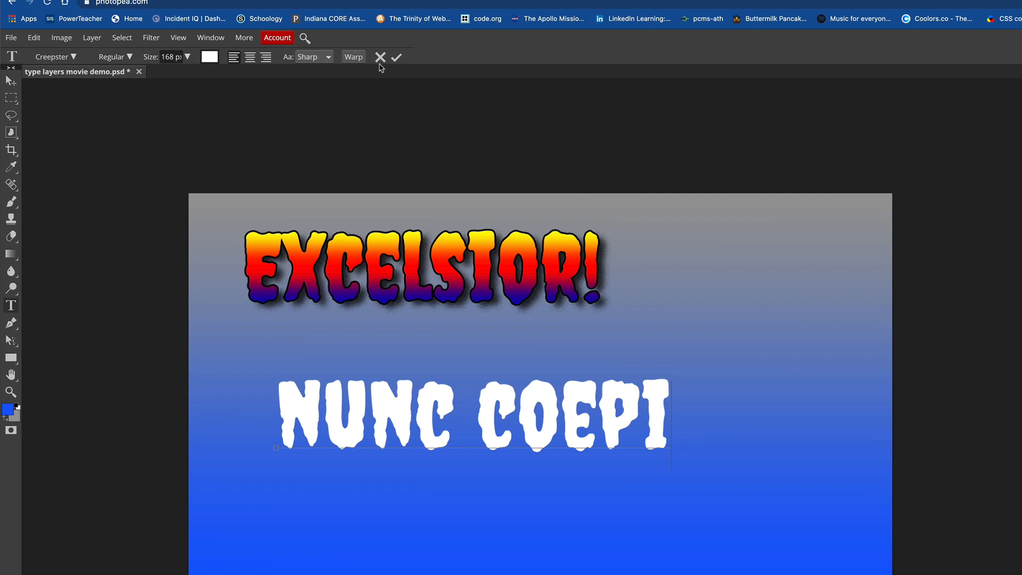
click(397, 58)
Change the "nunc coepi" text font to Destroy
click(74, 59)
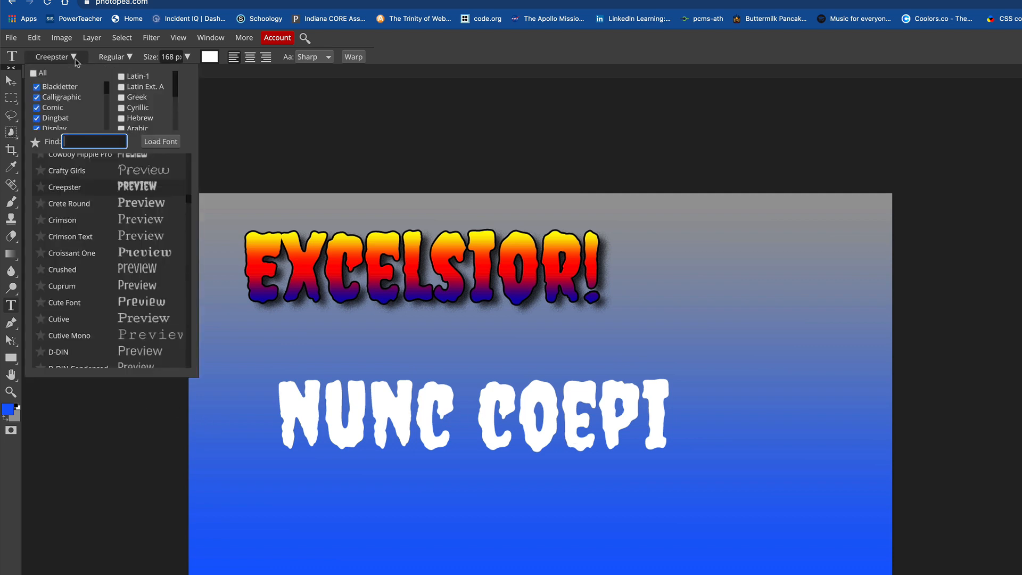
scroll(94, 277, down, 10)
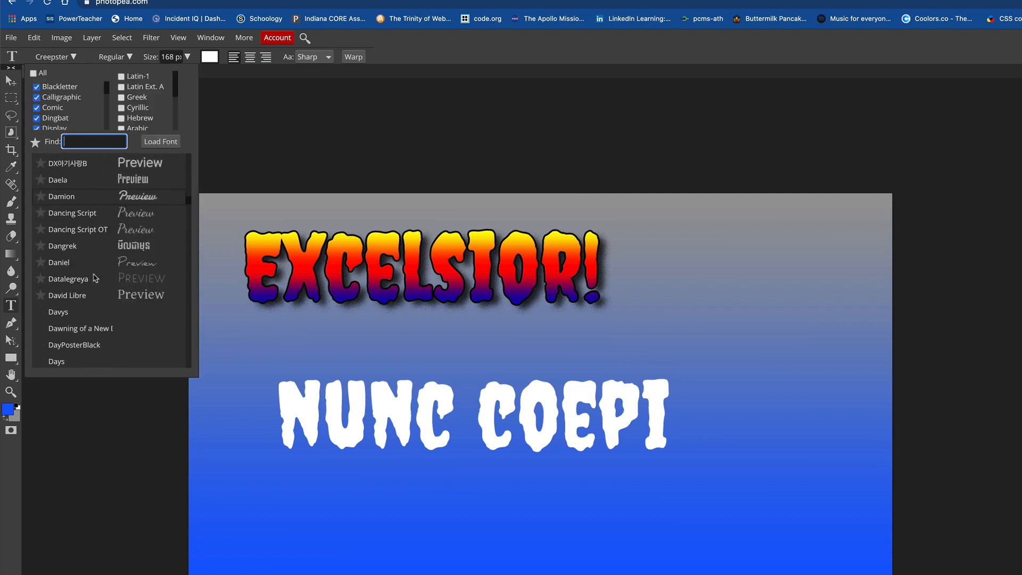
scroll(94, 277, down, 10)
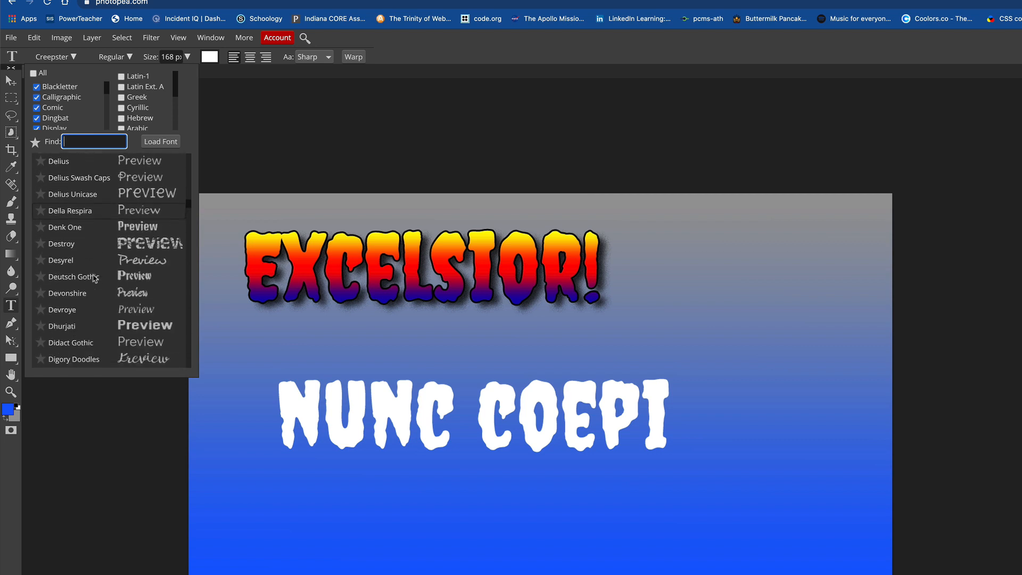
scroll(94, 277, up, 3)
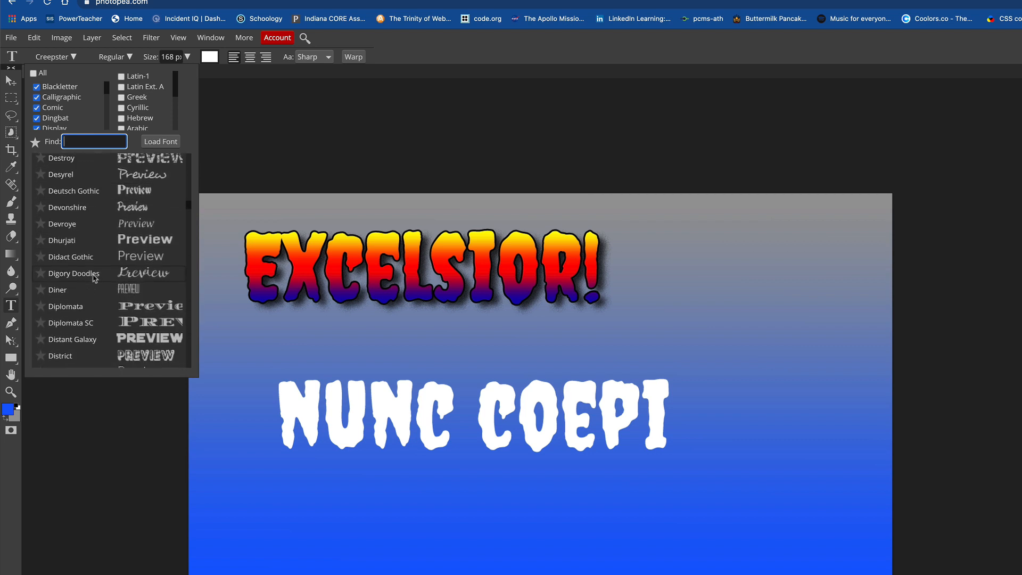
click(61, 210)
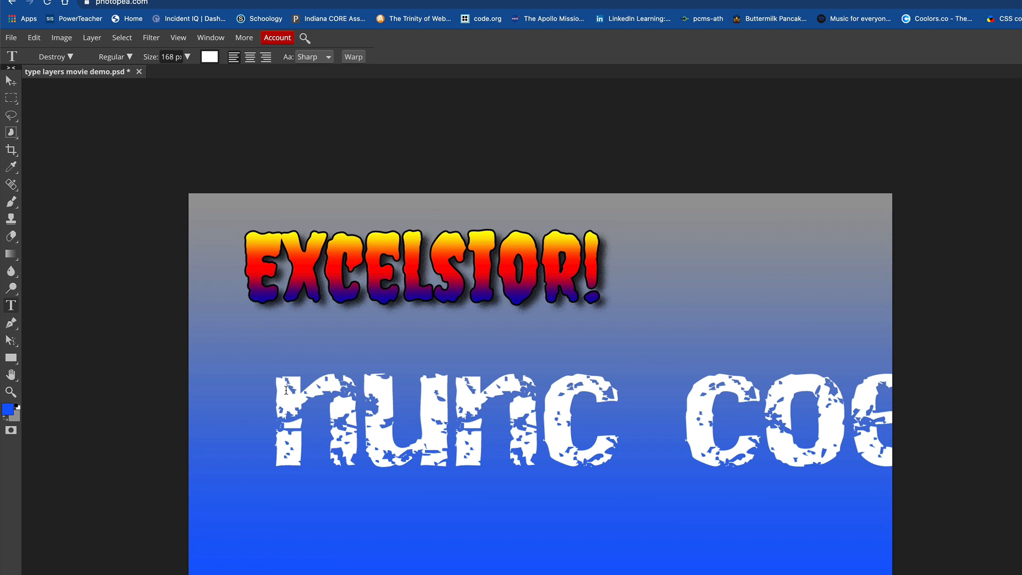
Reduce the "nunc coepi" text size to 96 px
click(188, 57)
drag(188, 74, 182, 78)
click(34, 39)
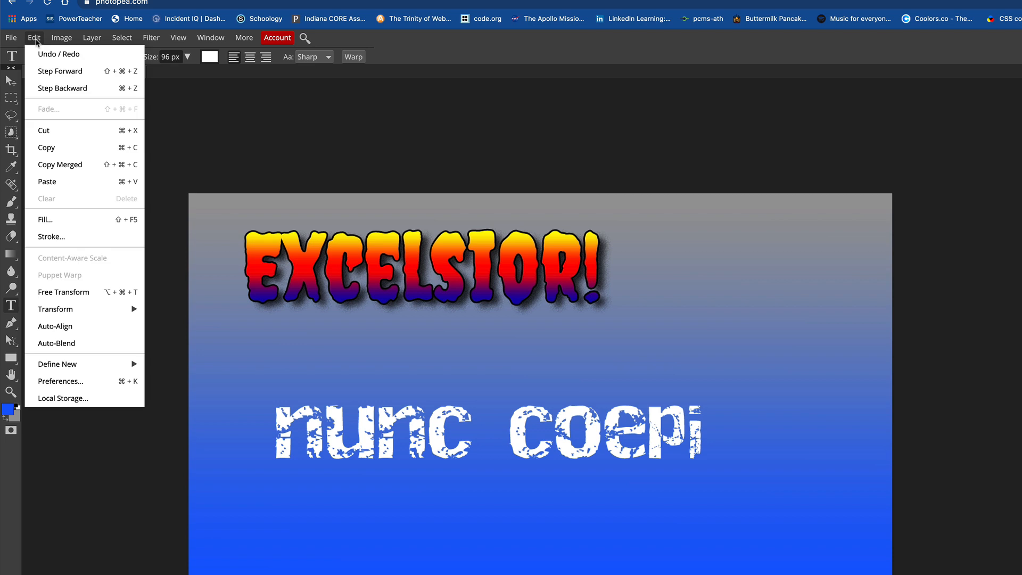
click(35, 39)
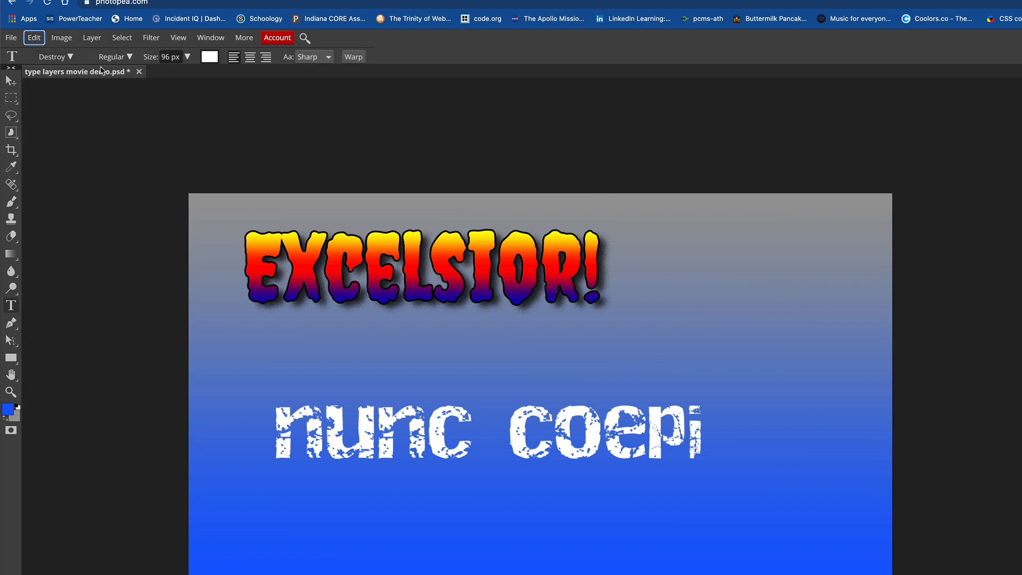
Change the "nunc coepi" text font to Edo
click(70, 57)
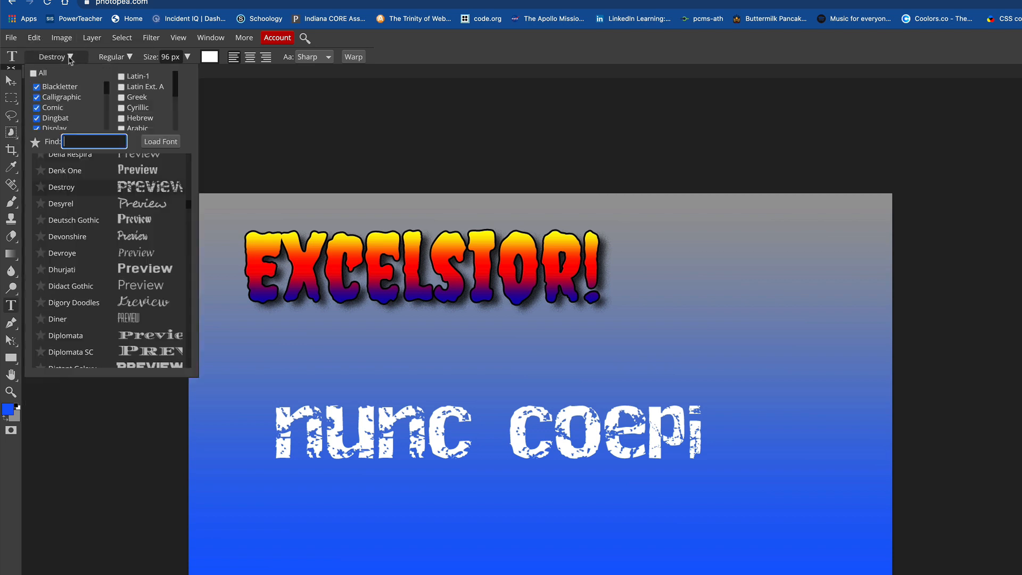
scroll(74, 284, down, 10)
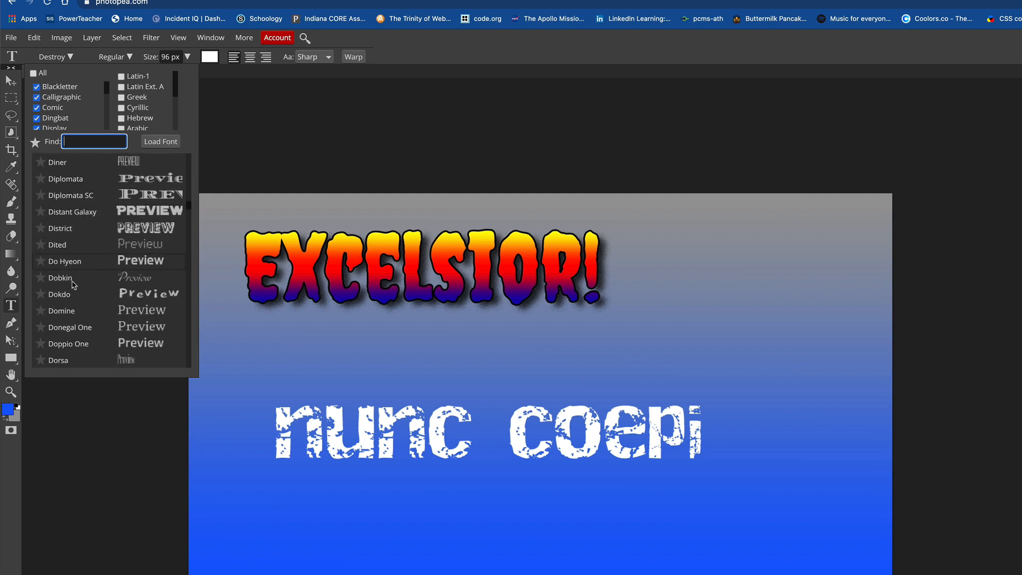
scroll(73, 286, down, 13)
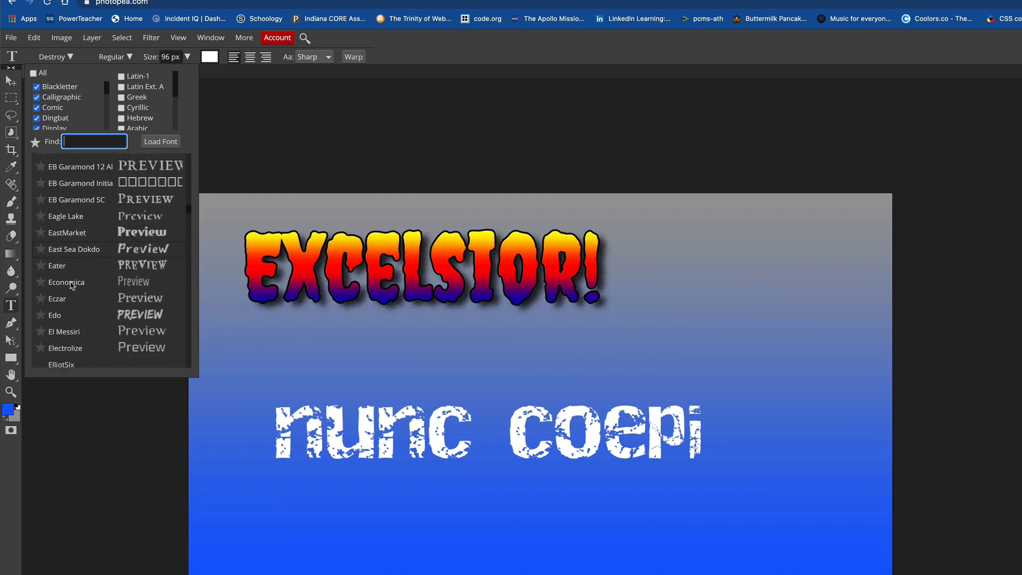
scroll(73, 285, up, 3)
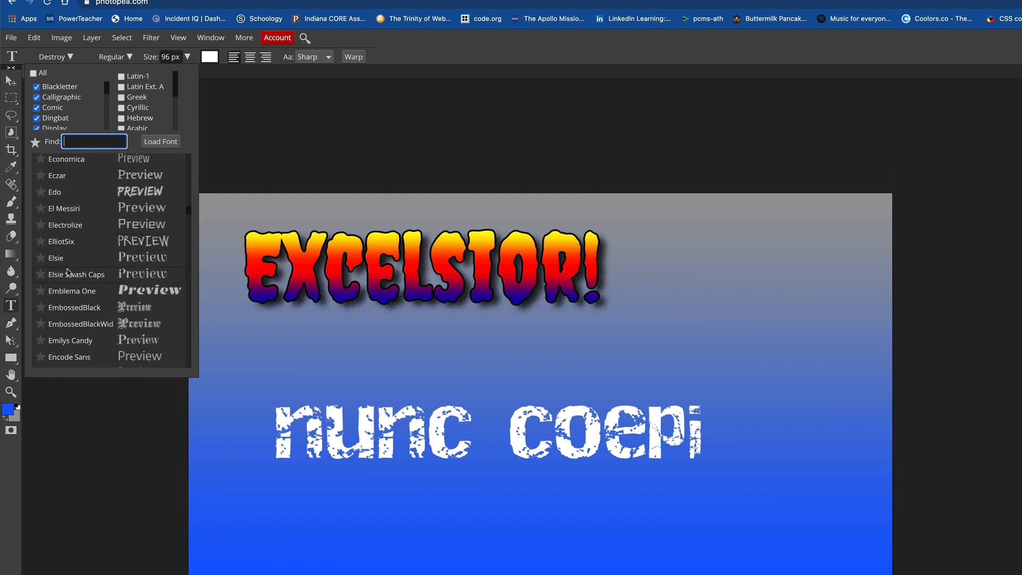
click(56, 193)
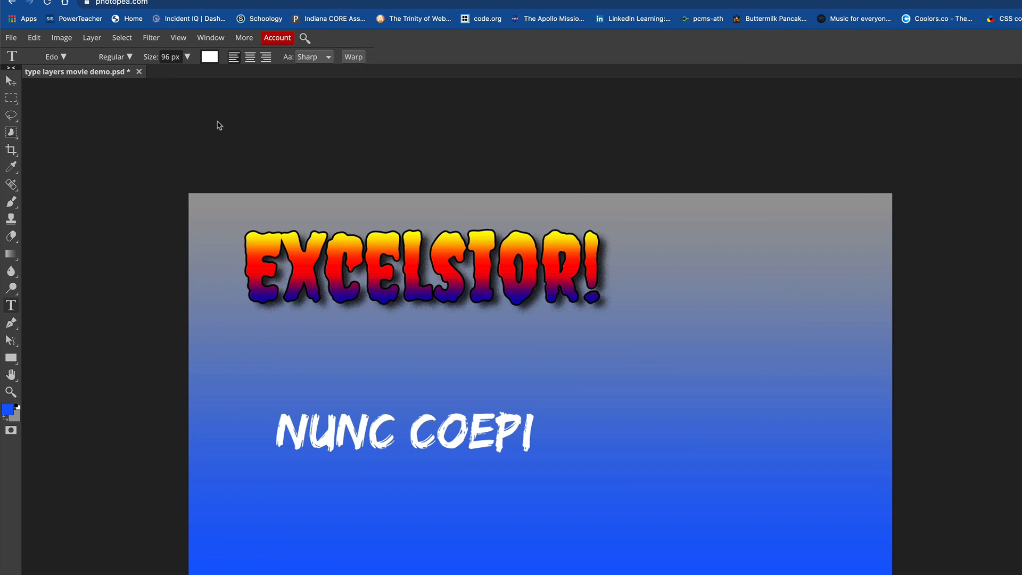
Scale the "nunc coepi" text to about 174% width and 185% height and move it directly beneath "Excelsior!", aligned with its left edge
click(34, 38)
click(60, 292)
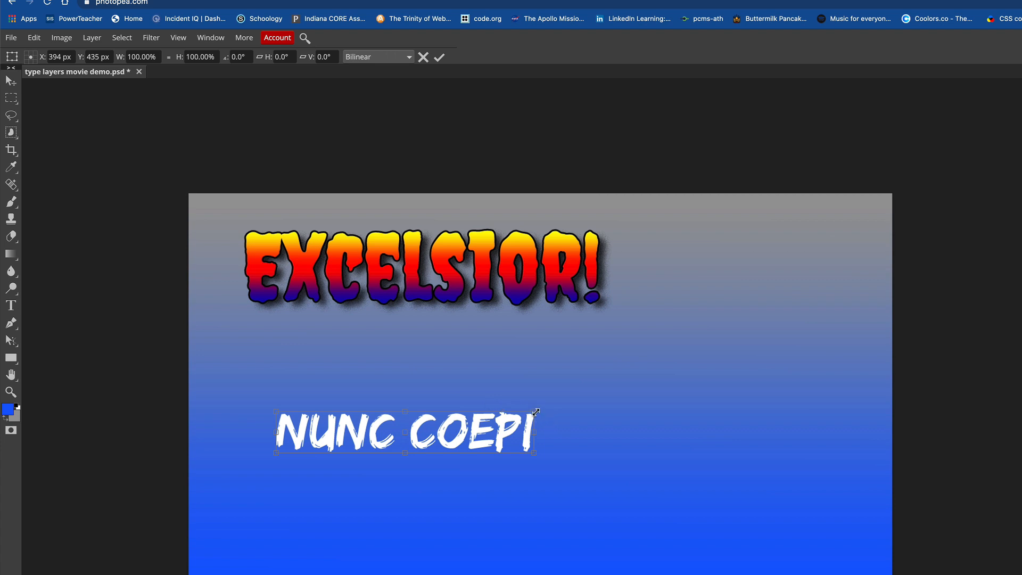
drag(534, 411, 725, 376)
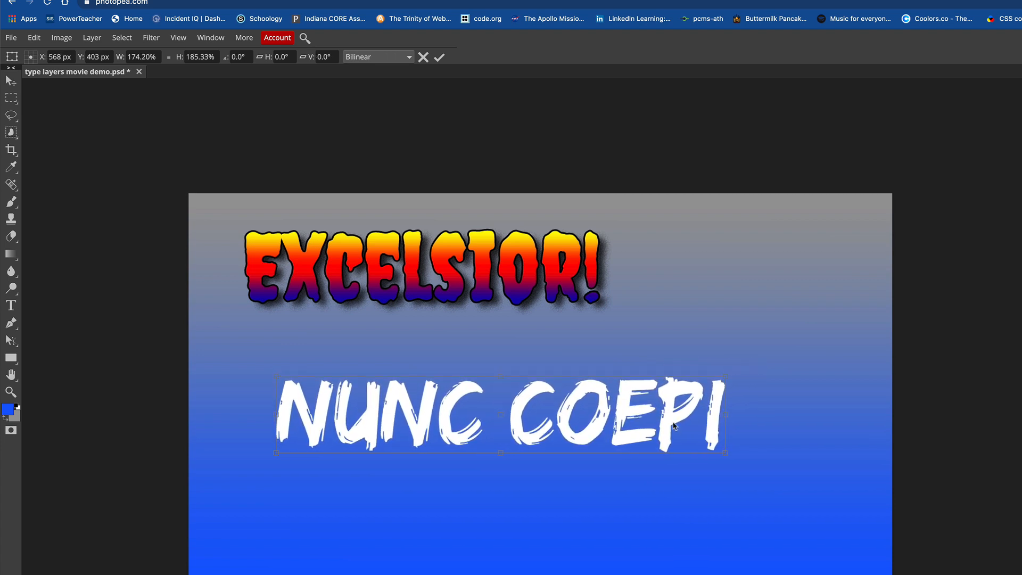
drag(664, 436, 634, 398)
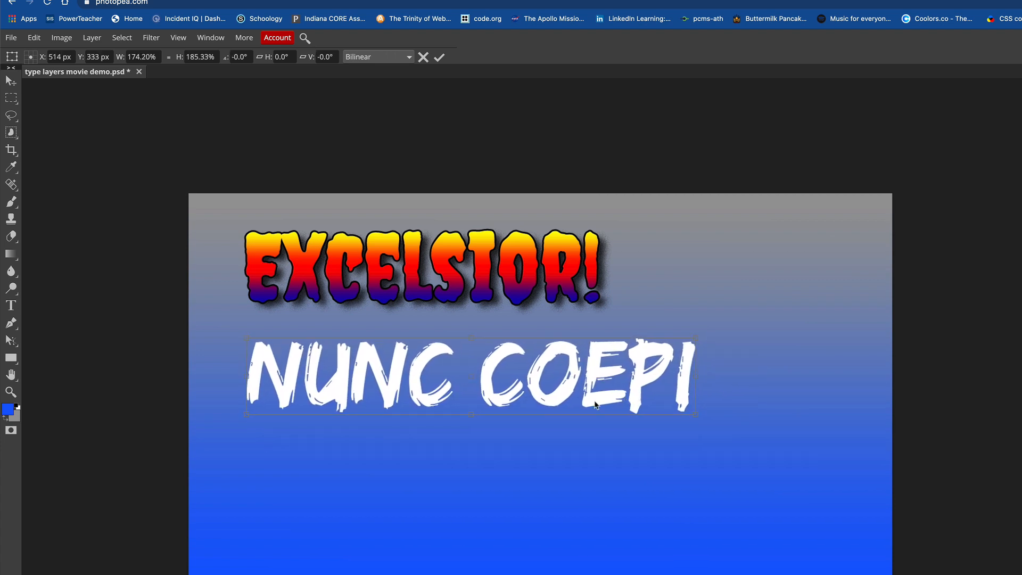
click(440, 57)
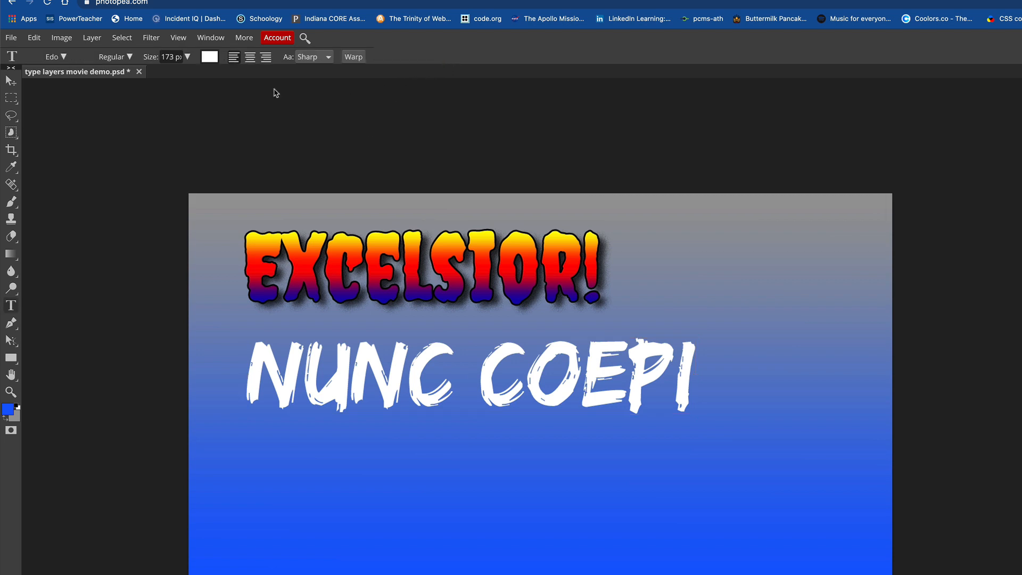
Change the "nunc coepi" text color to orange ff9f0c
click(210, 57)
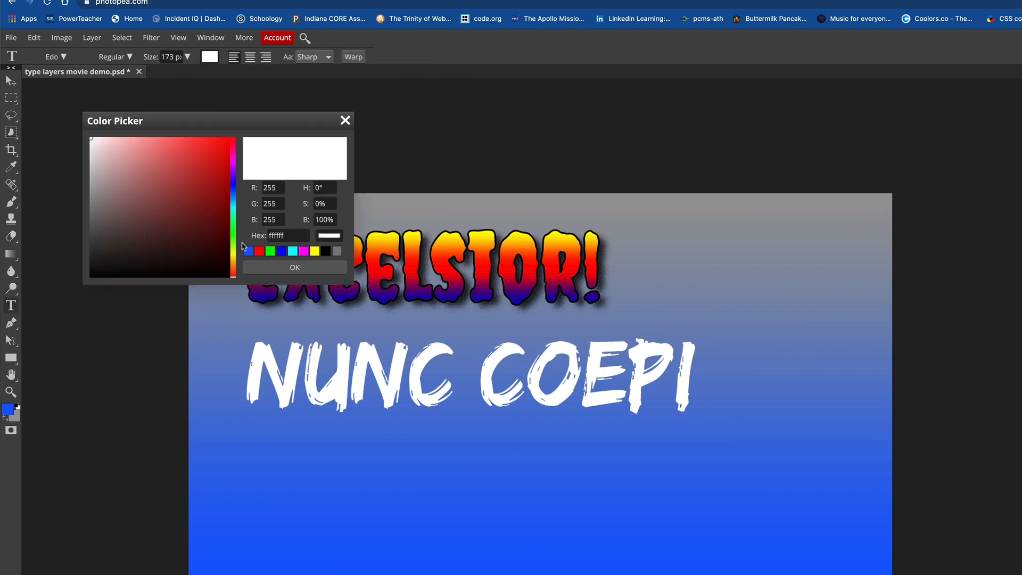
drag(233, 249, 233, 263)
drag(211, 214, 223, 127)
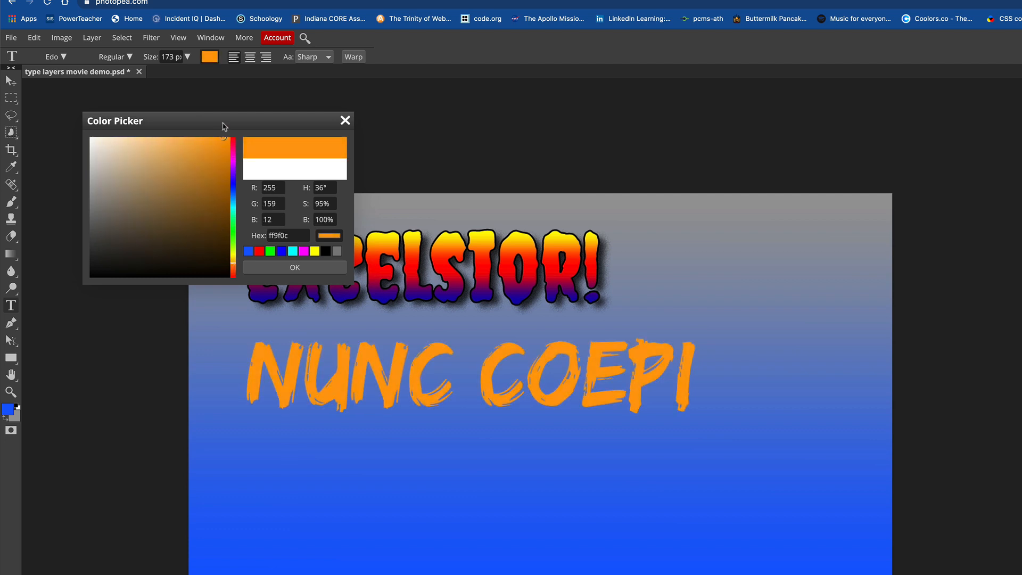
click(294, 268)
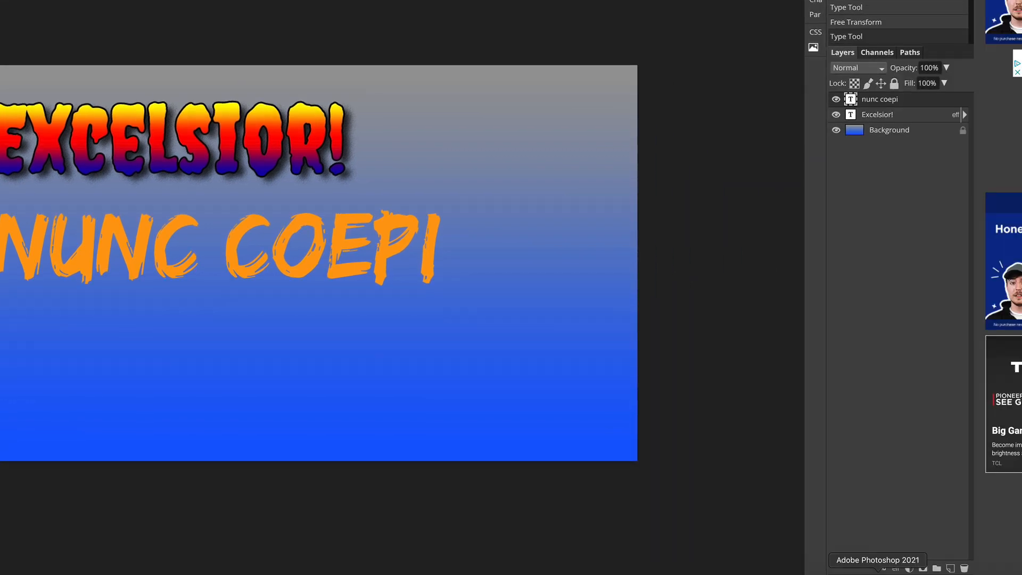
Add a Bevel and Emboss effect with Inner Bevel style and Smooth technique to the "nunc coepi" text layer
click(1021, 574)
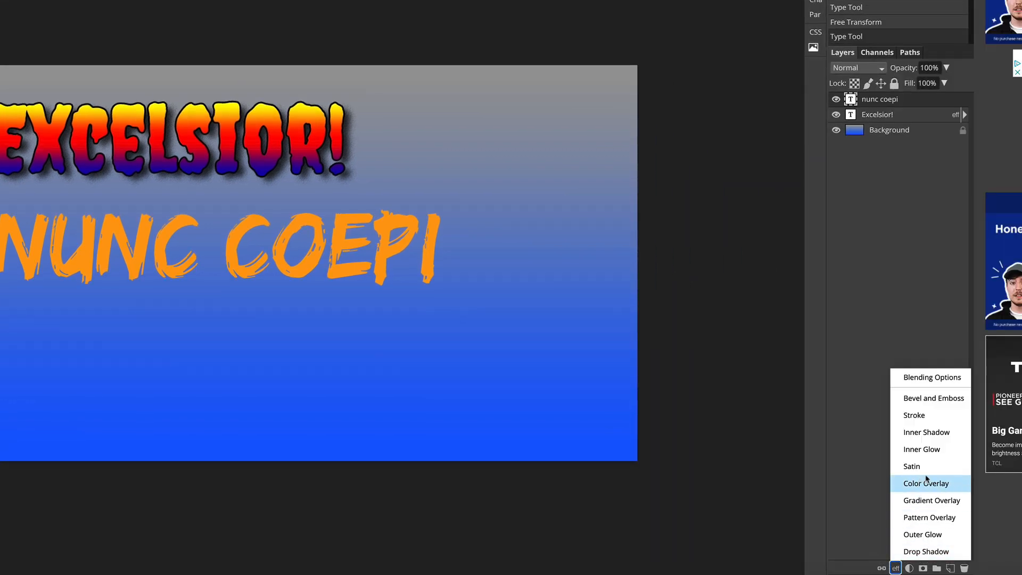
click(934, 398)
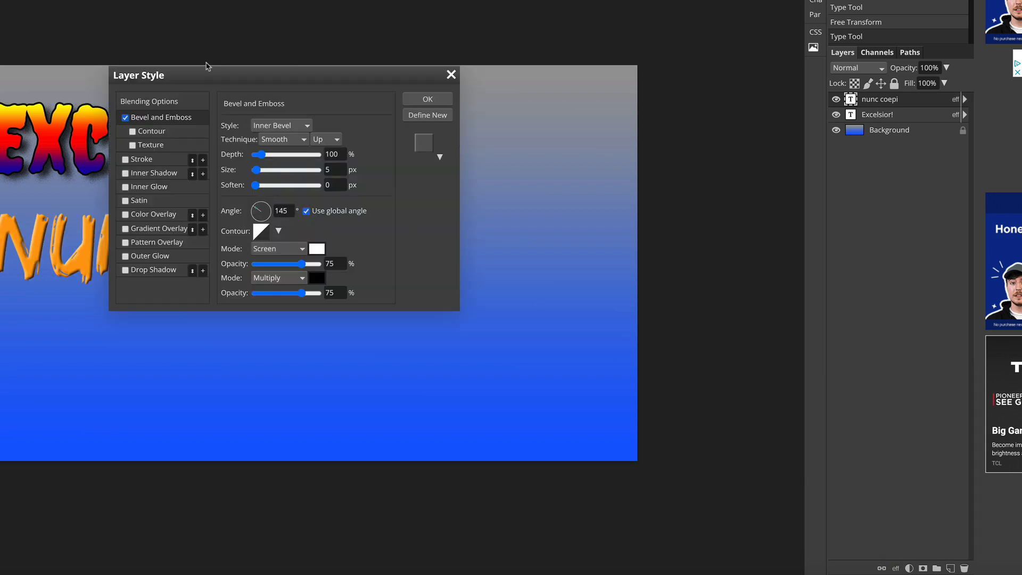
drag(211, 74, 385, 66)
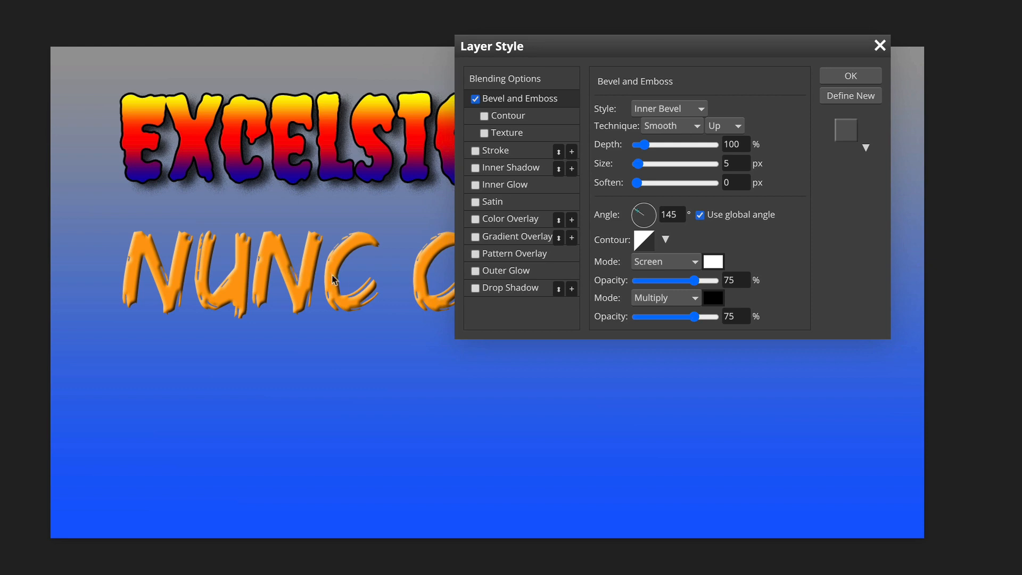
Add an Outer Glow to the "nunc coepi" layer with 13% spread and 17 px size, and apply the layer style
click(495, 273)
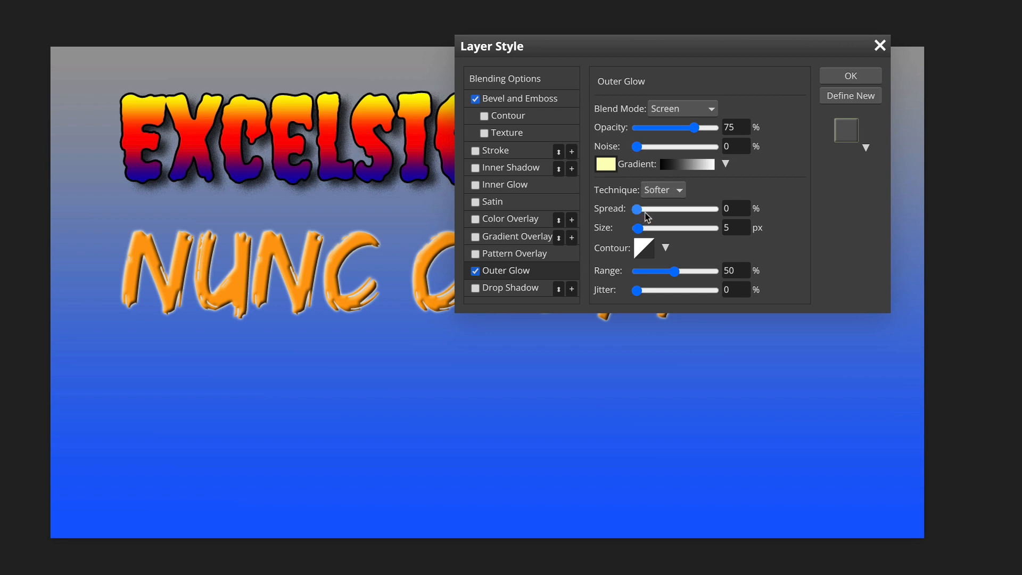
drag(637, 209, 644, 230)
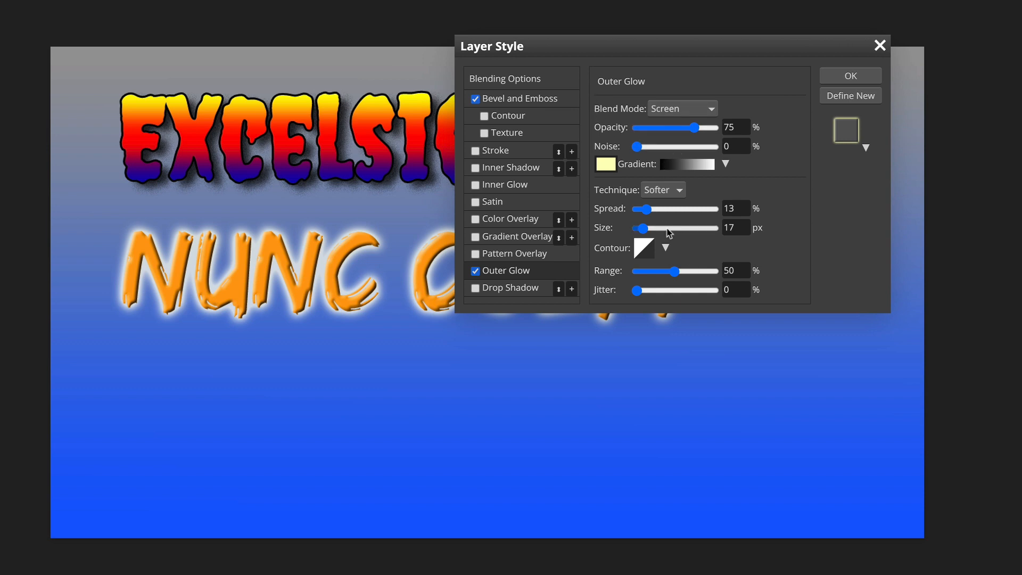
click(836, 82)
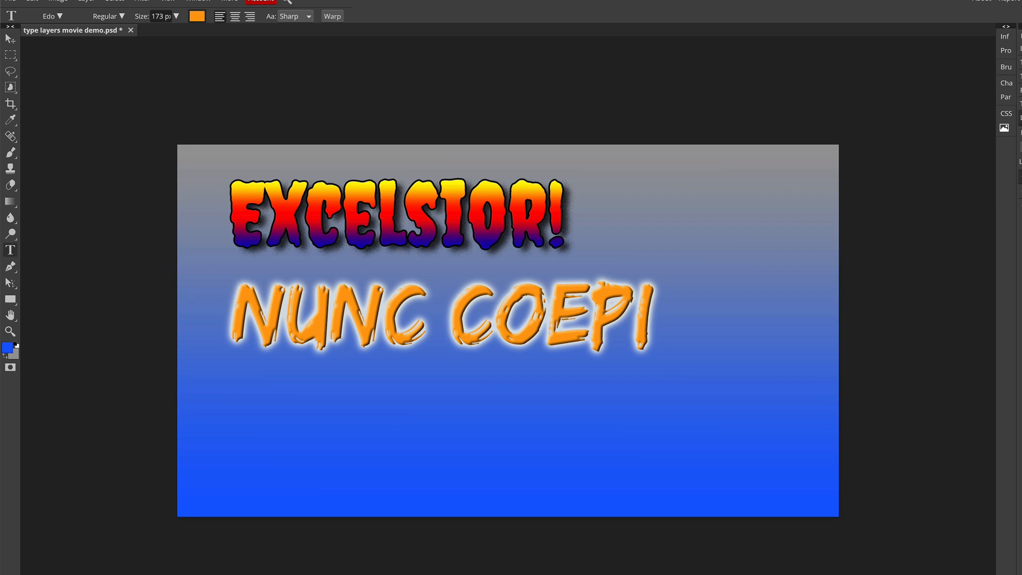
Add a new text layer reading "AREA 1027" beneath "nunc coepi" in the lower part of the canvas
click(912, 186)
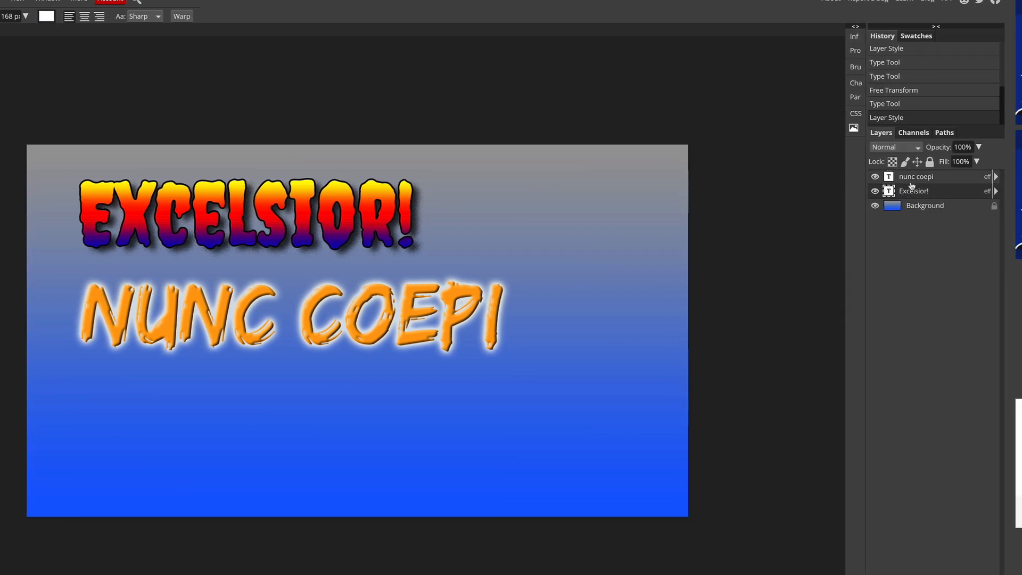
click(912, 180)
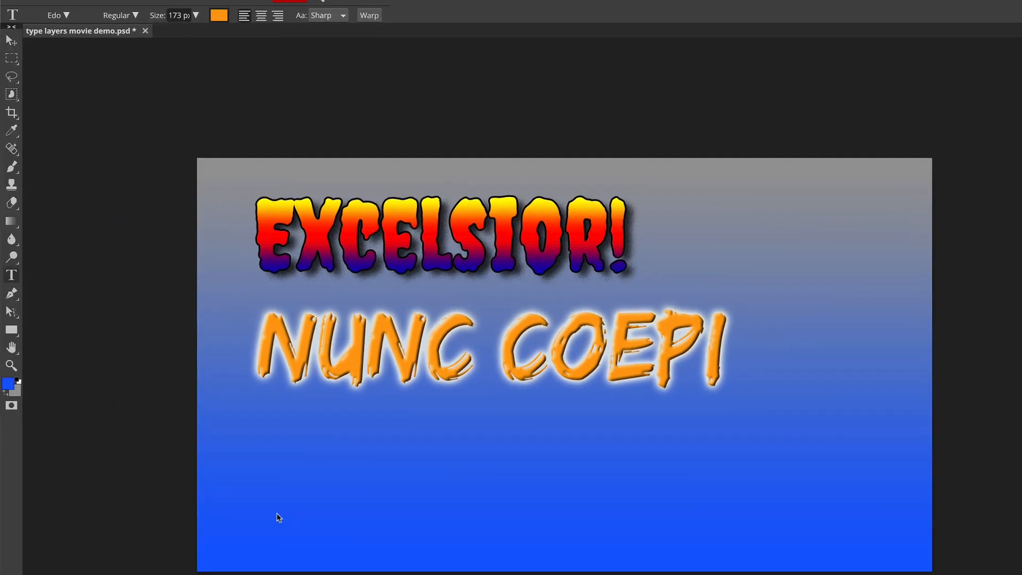
click(98, 463)
text(ARE)
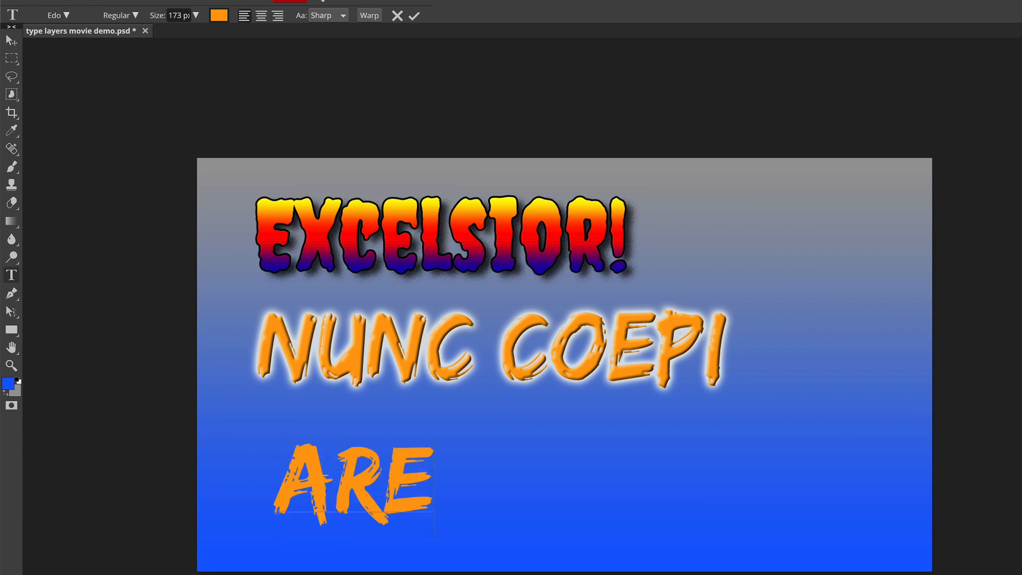
text(A 1027)
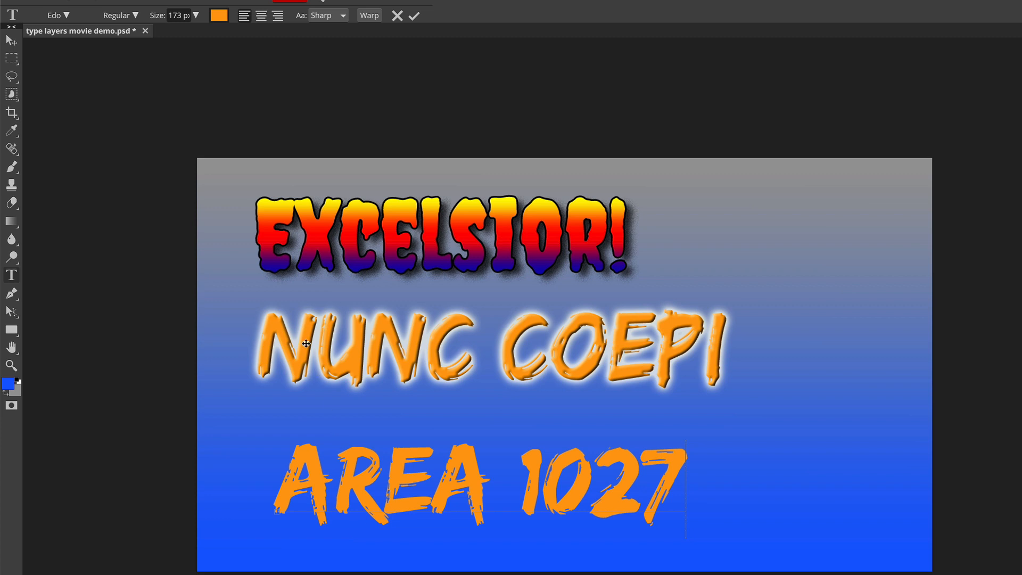
click(414, 16)
Change the "AREA 1027" text font to Furore
click(67, 16)
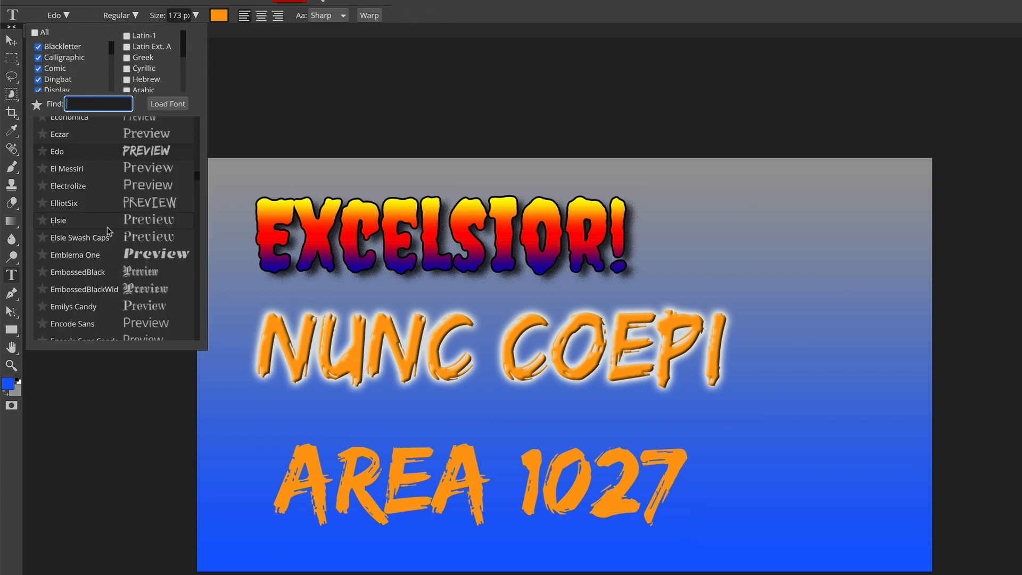
scroll(109, 232, up, 2)
scroll(109, 232, down, 10)
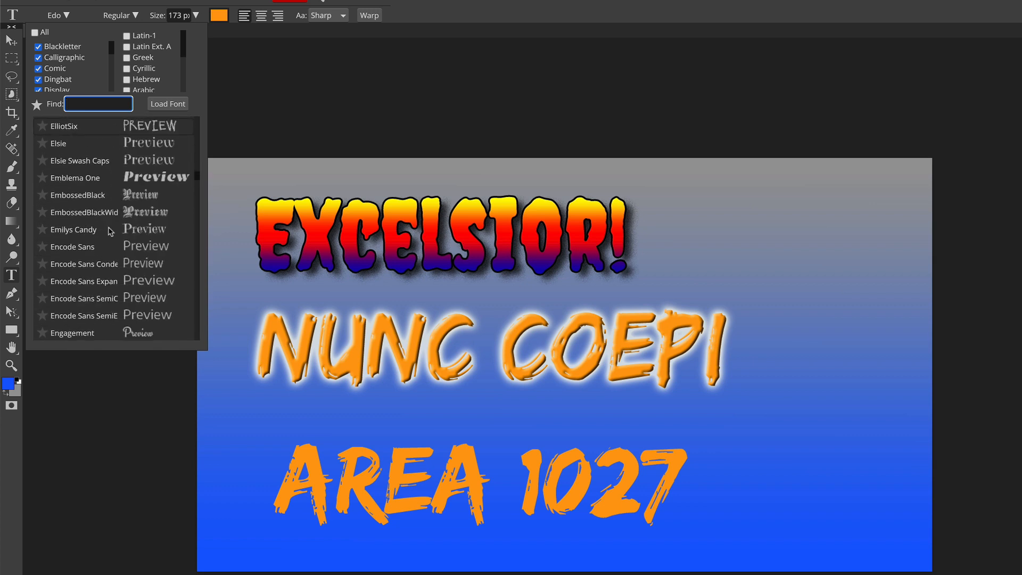
scroll(109, 232, up, 3)
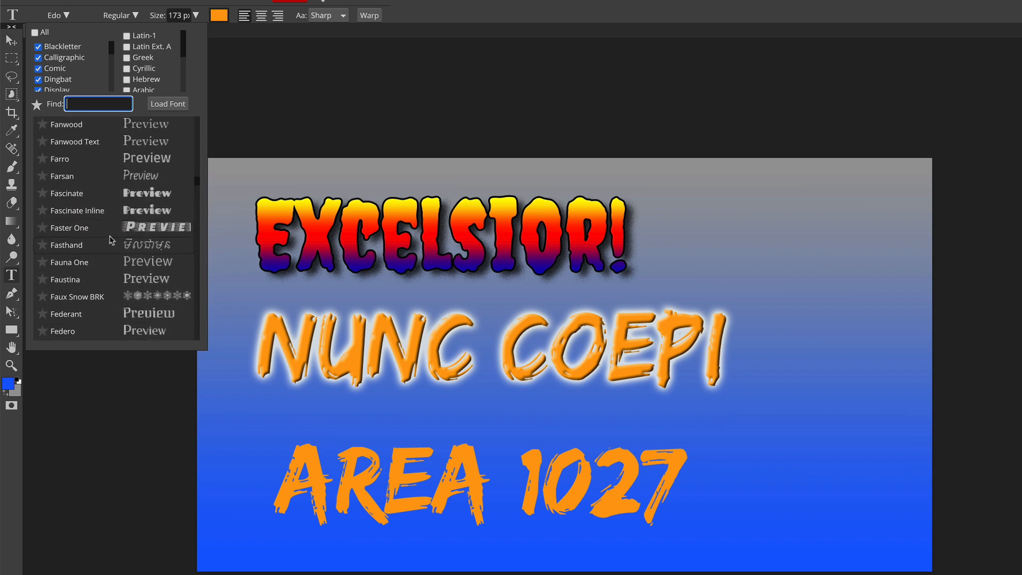
scroll(110, 240, down, 6)
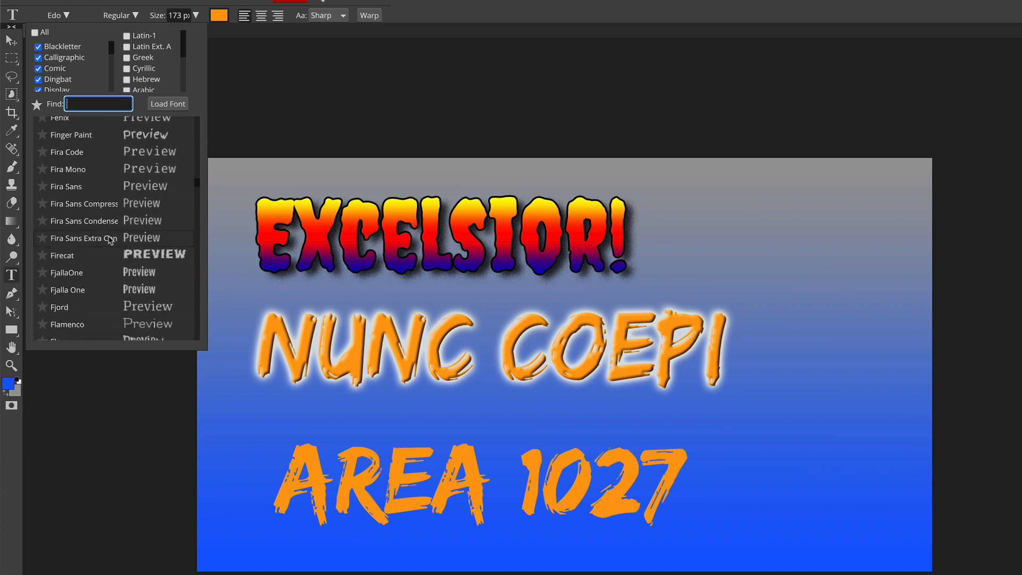
scroll(110, 240, down, 8)
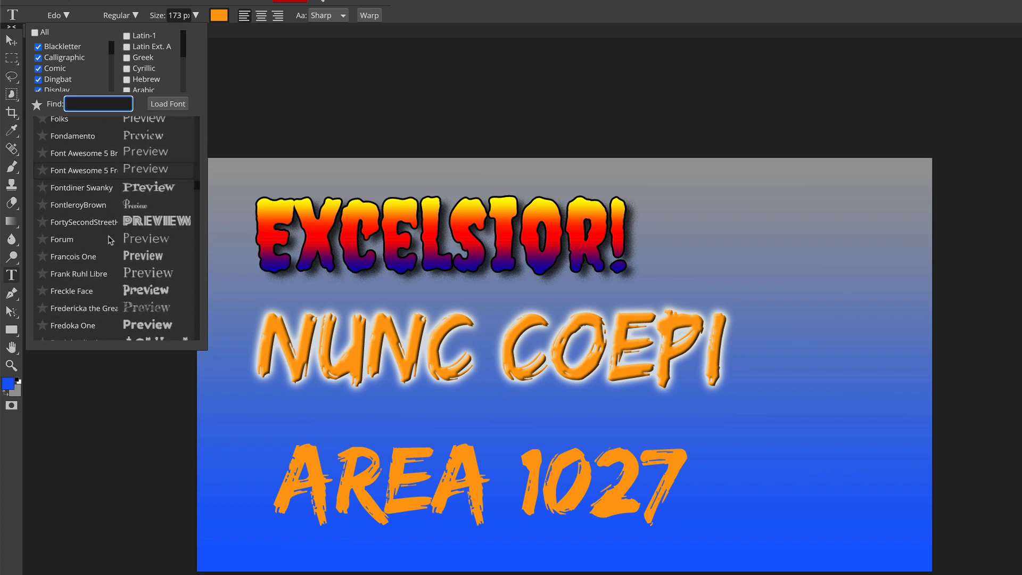
scroll(110, 240, down, 8)
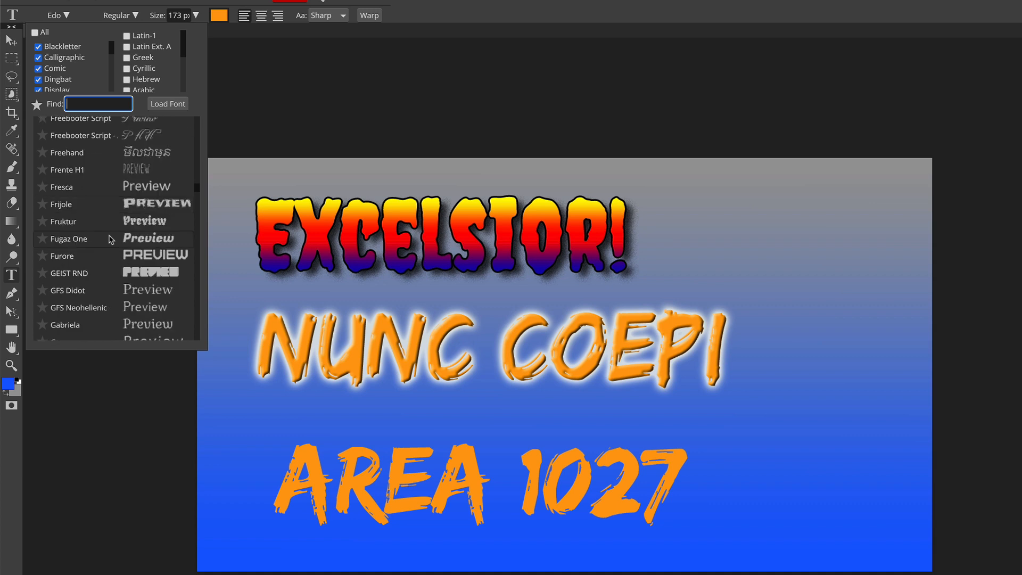
scroll(110, 240, down, 5)
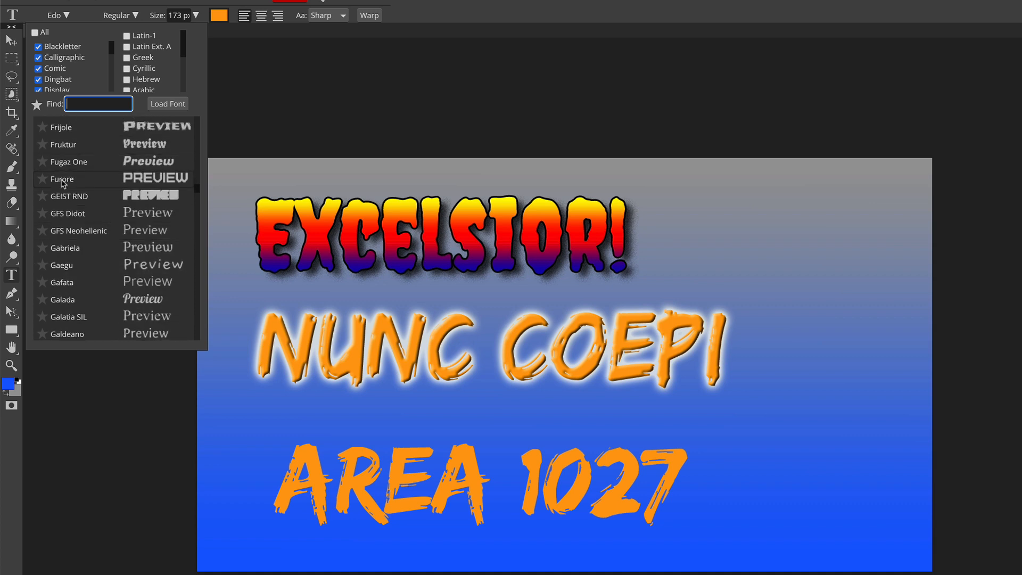
click(63, 182)
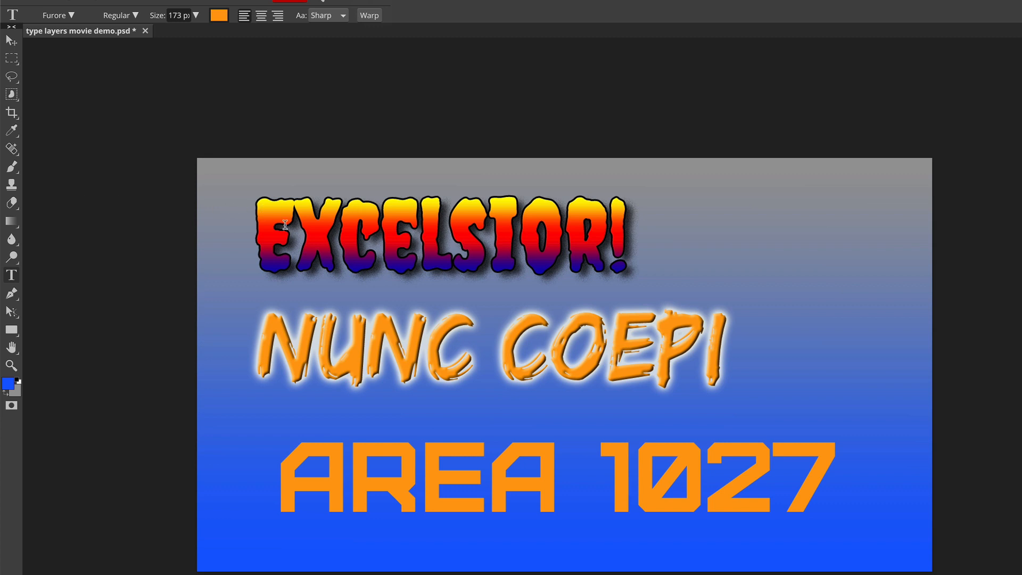
Change the "AREA 1027" text color to yellow fffa0c
click(219, 16)
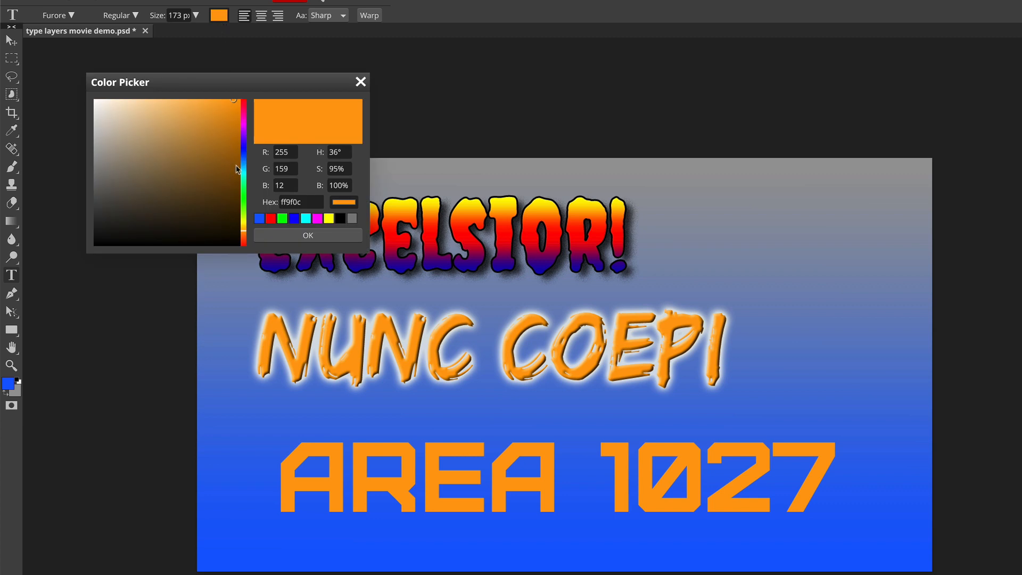
drag(246, 237, 246, 225)
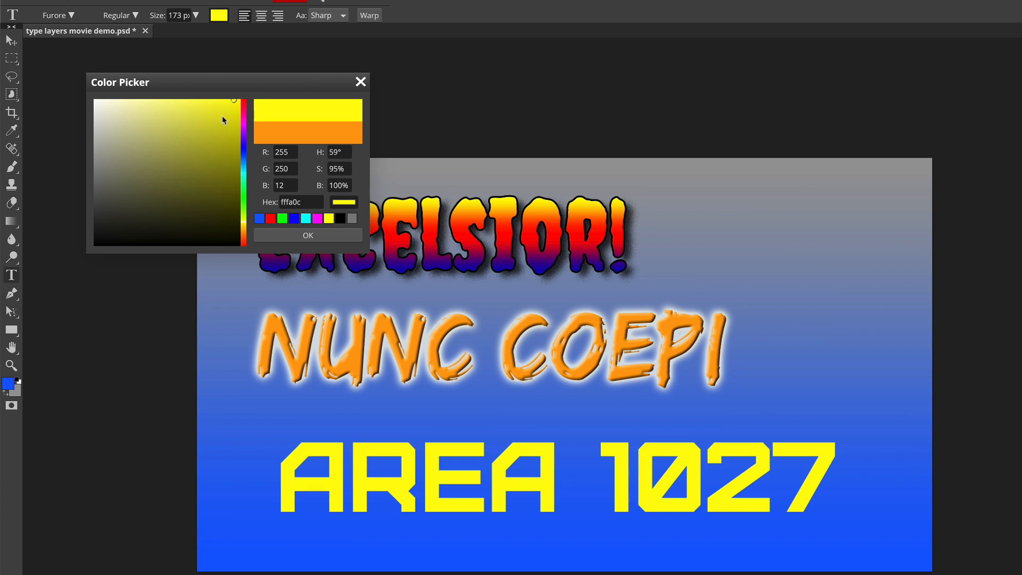
click(308, 236)
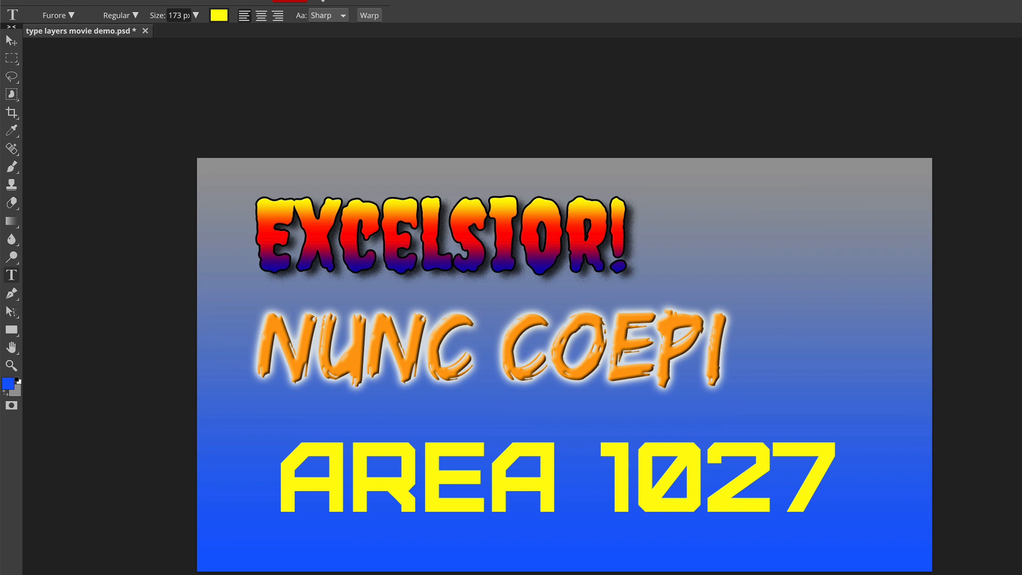
Warp the "AREA 1027" text with the Arch style and set its bend to 17%
click(369, 16)
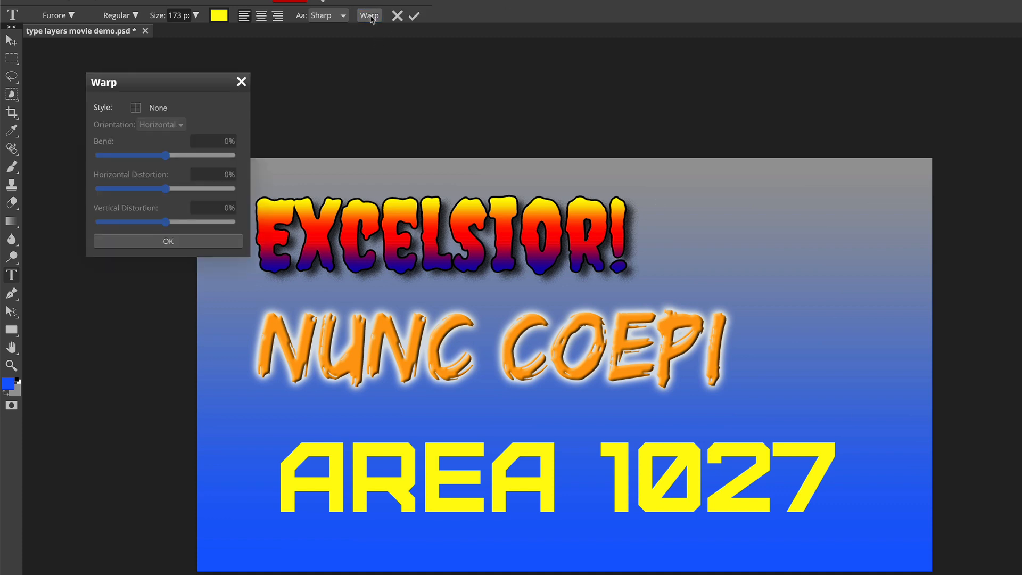
drag(188, 84, 251, 77)
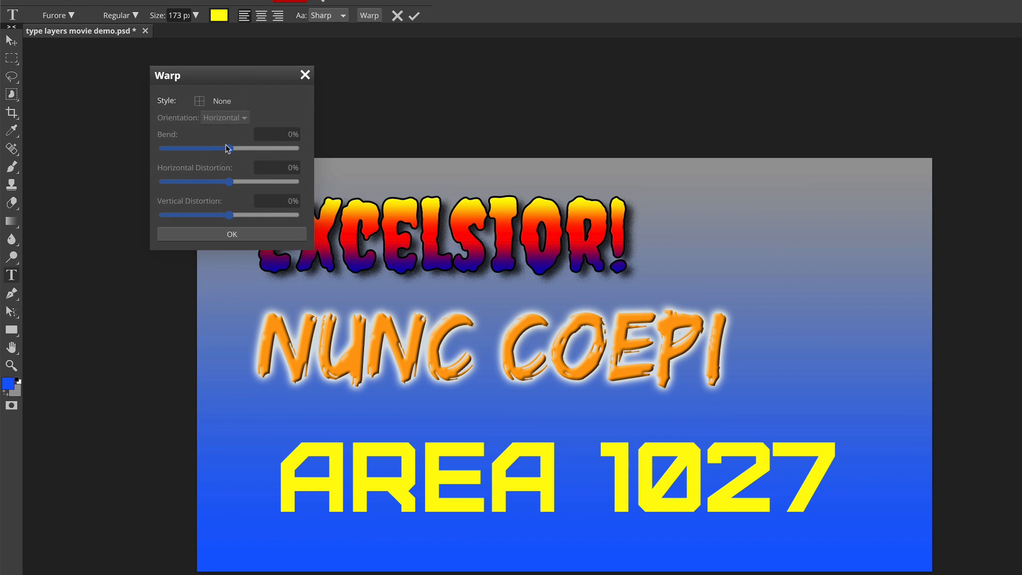
click(224, 102)
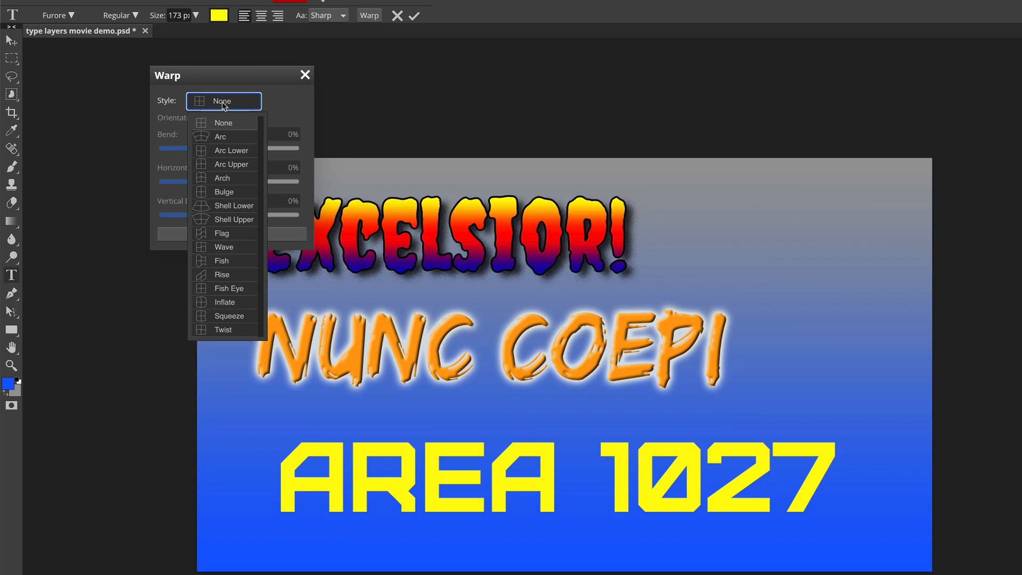
click(225, 180)
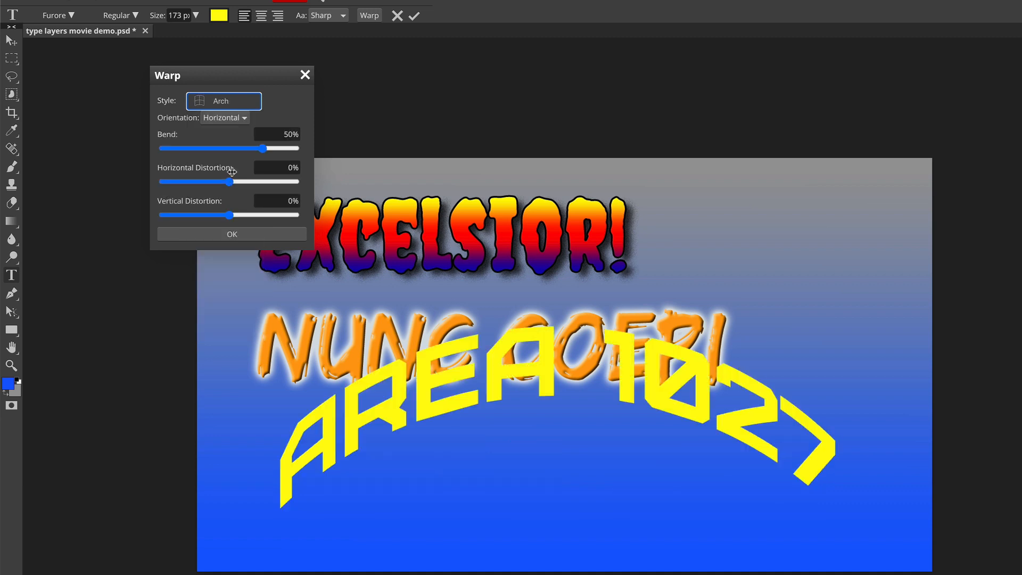
drag(263, 155, 213, 156)
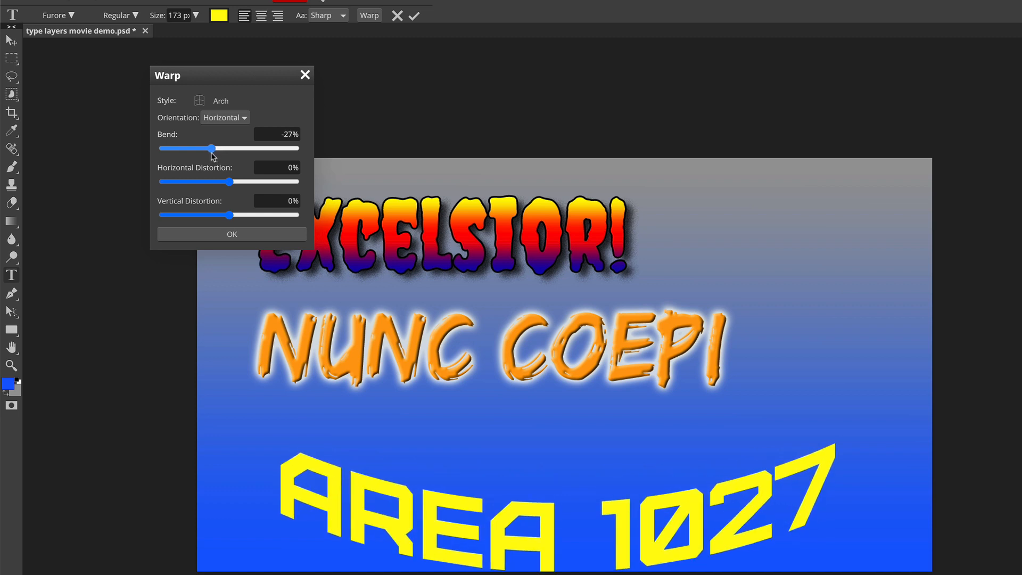
drag(213, 156, 242, 155)
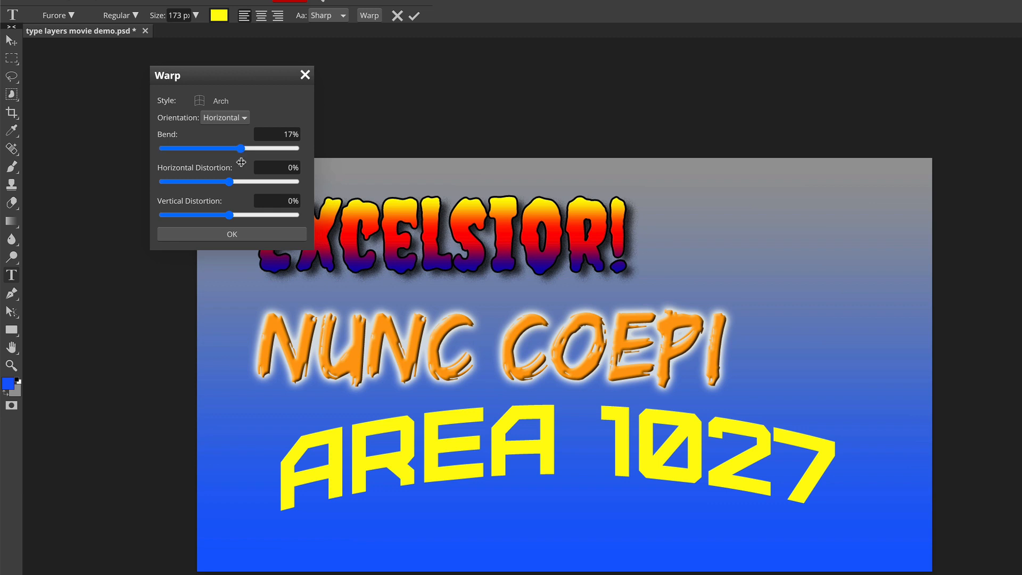
Try slight horizontal and vertical distortion on the "AREA 1027" warp, and reset both to 0%
drag(229, 183, 230, 221)
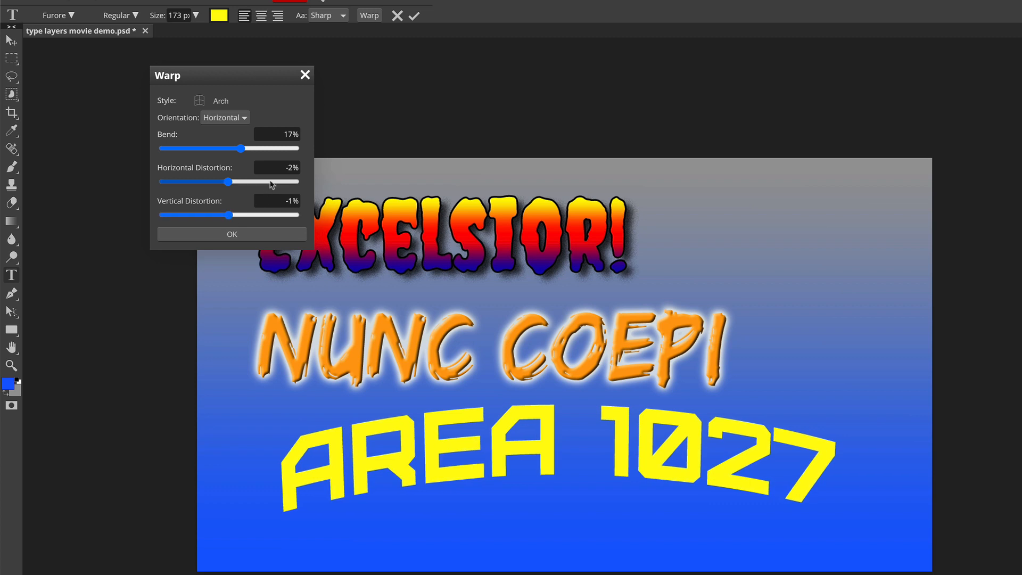
click(287, 167)
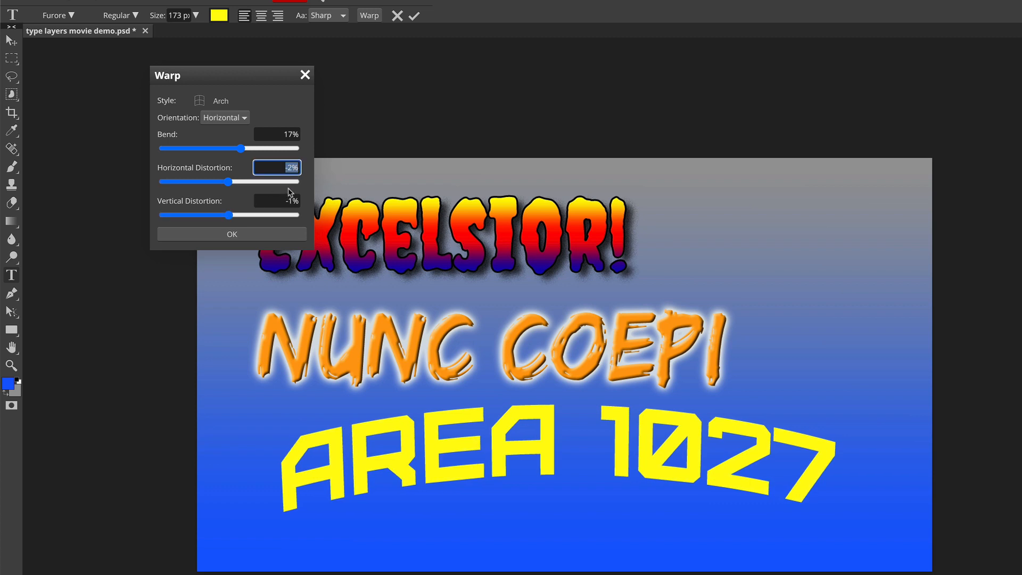
text(0)
key(Tab)
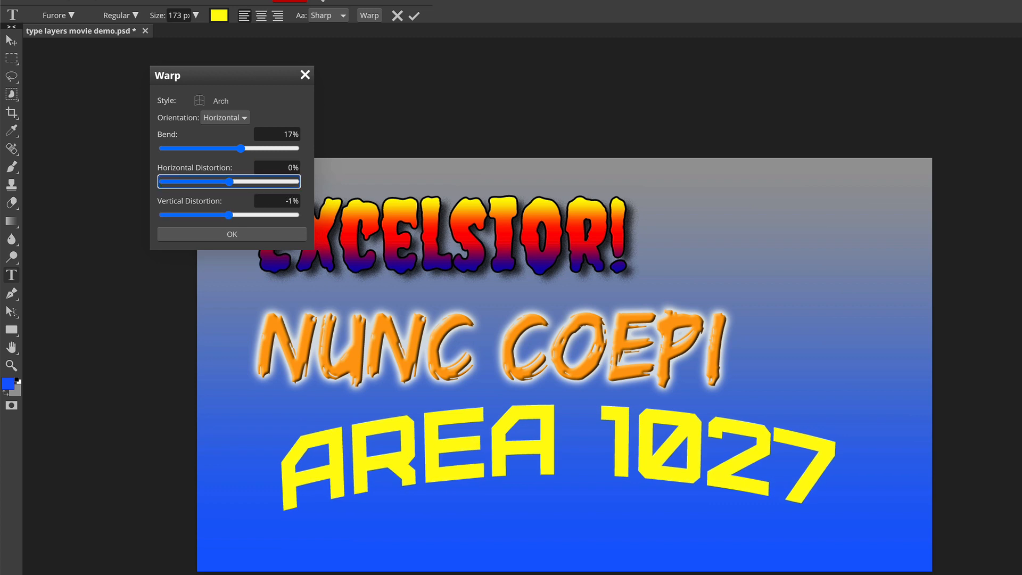
key(Tab)
text(0)
key(Tab)
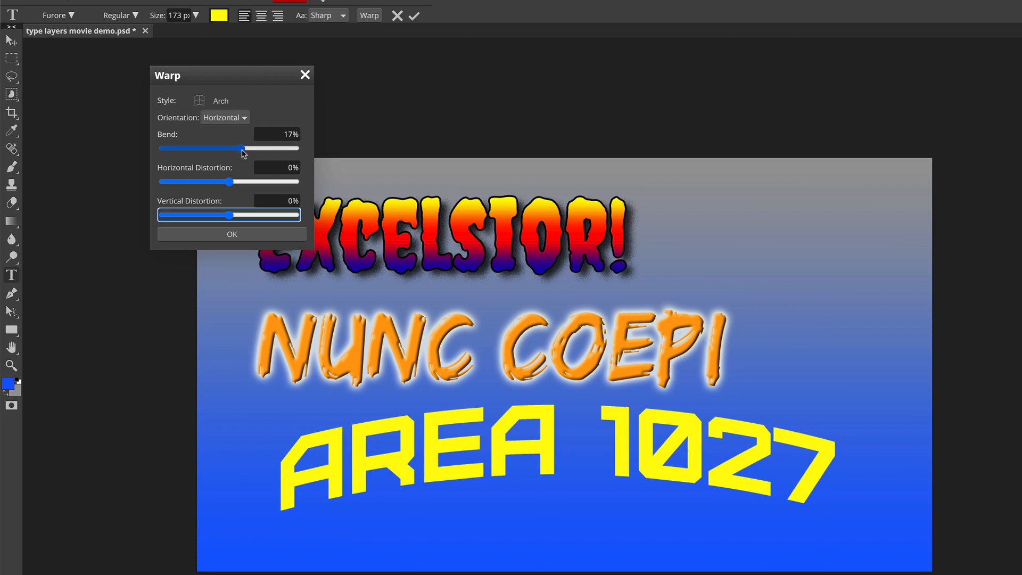
click(231, 119)
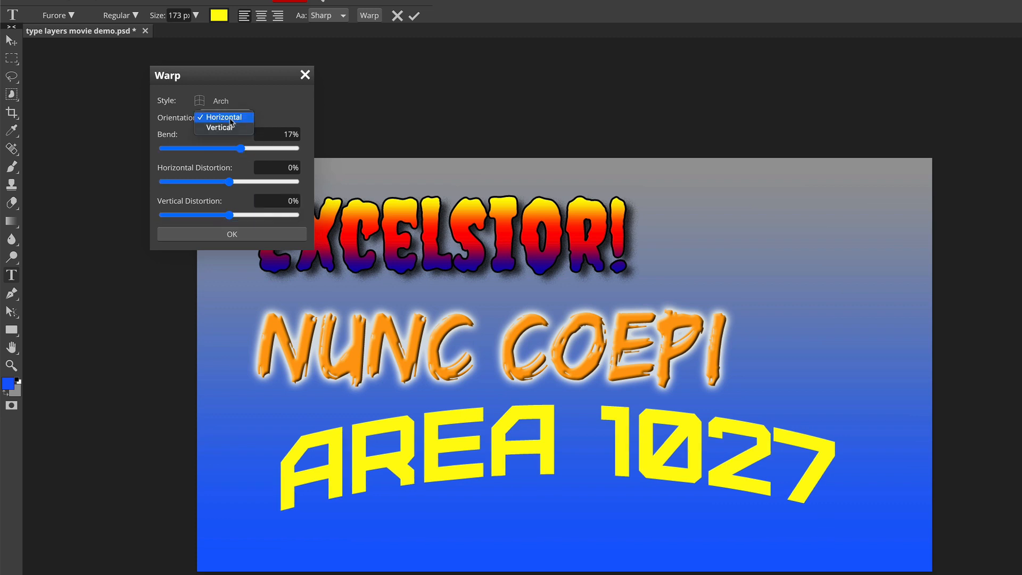
click(230, 118)
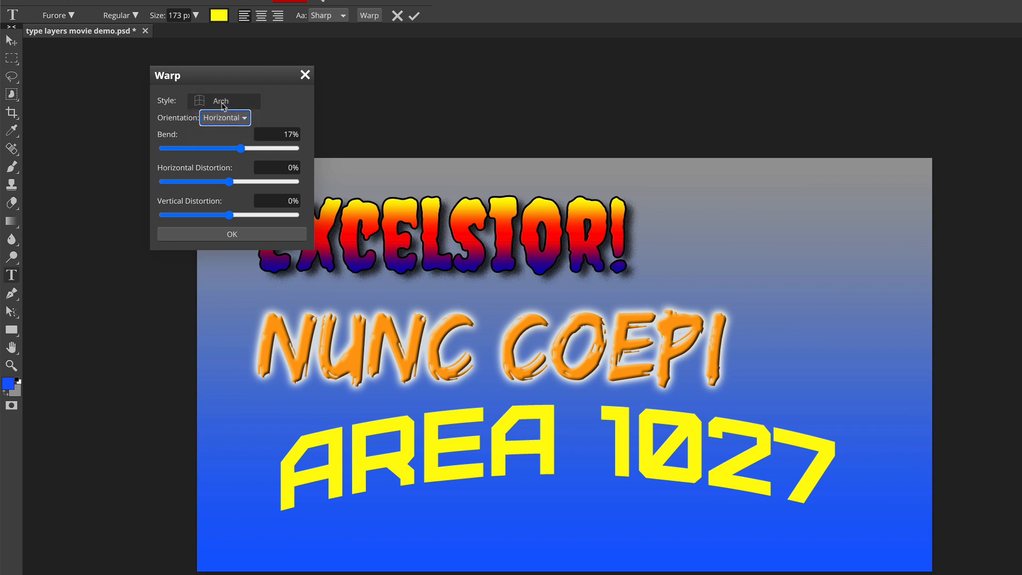
click(223, 104)
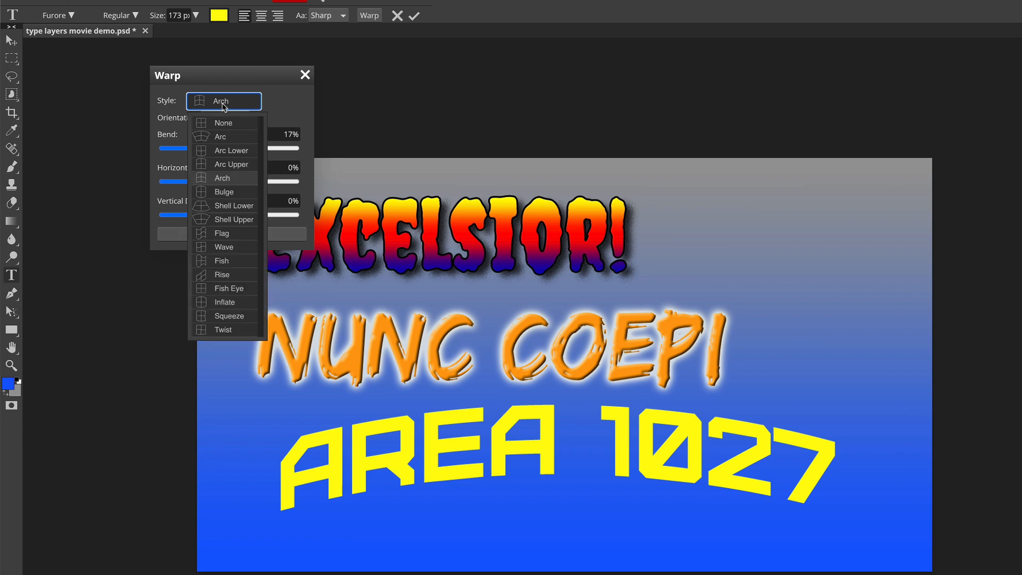
click(254, 74)
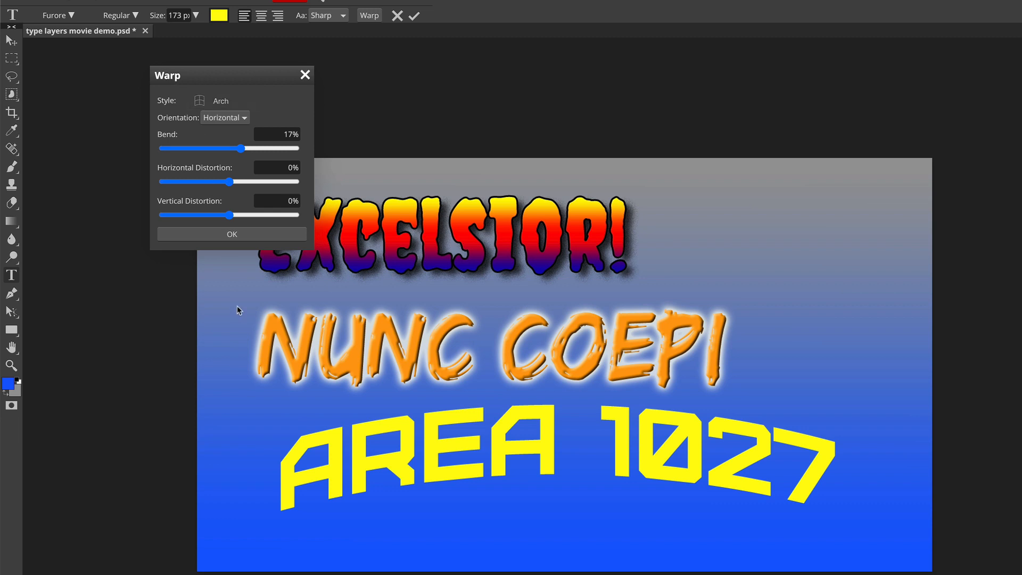
Accept the text warp and add a Stroke effect in dark red c50000 to the "AREA 1027" layer
click(208, 236)
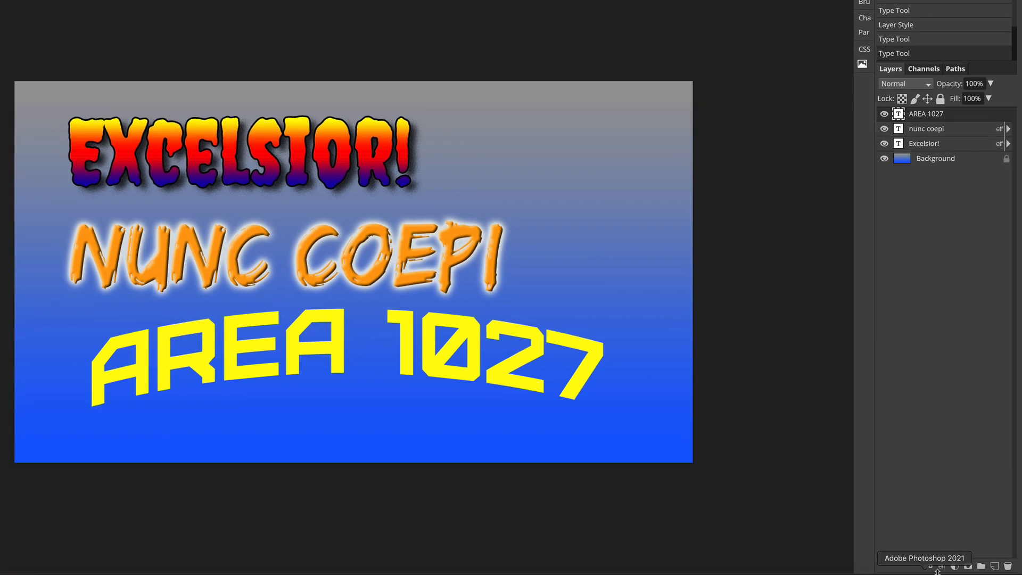
click(941, 566)
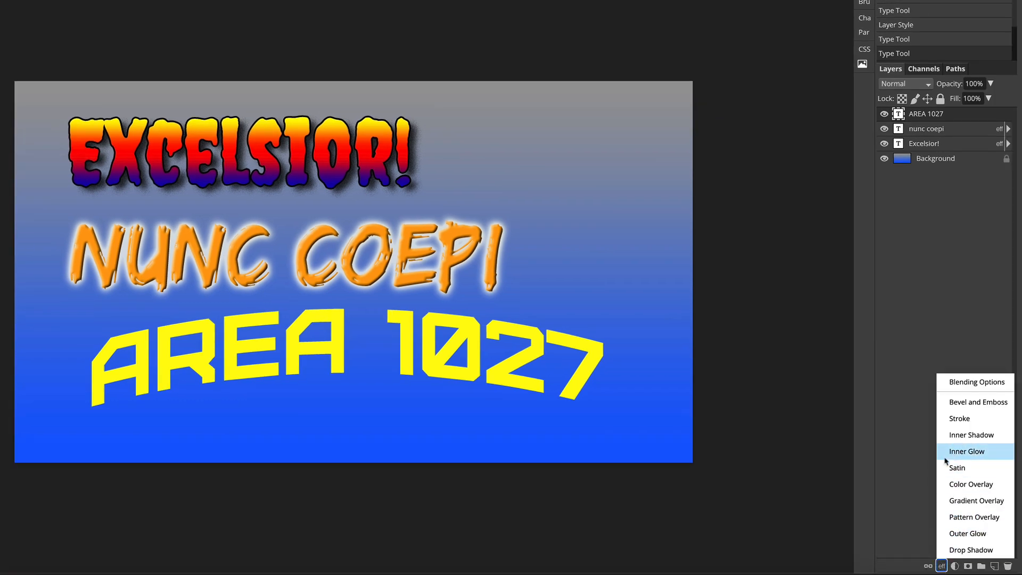
click(960, 418)
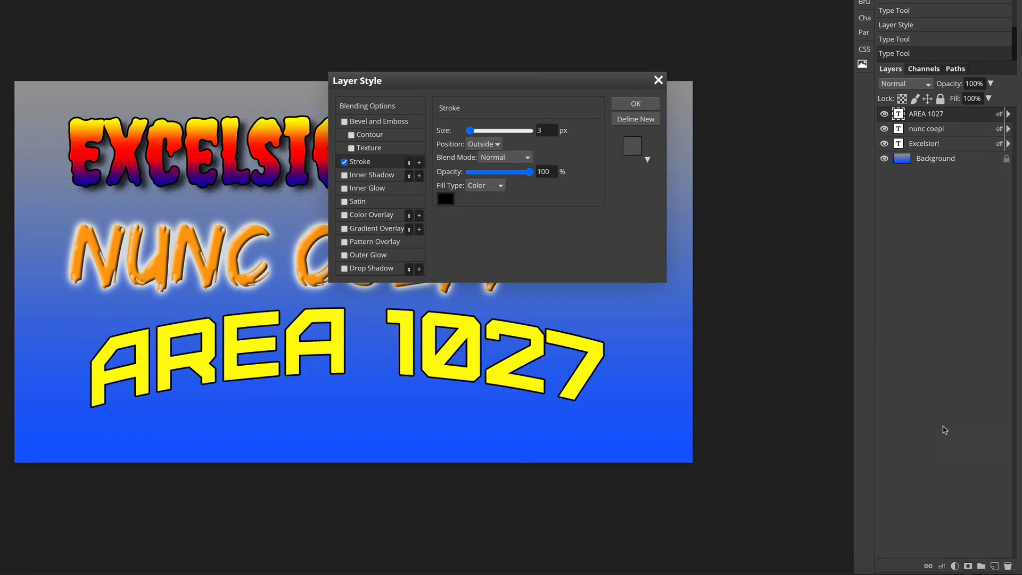
click(446, 200)
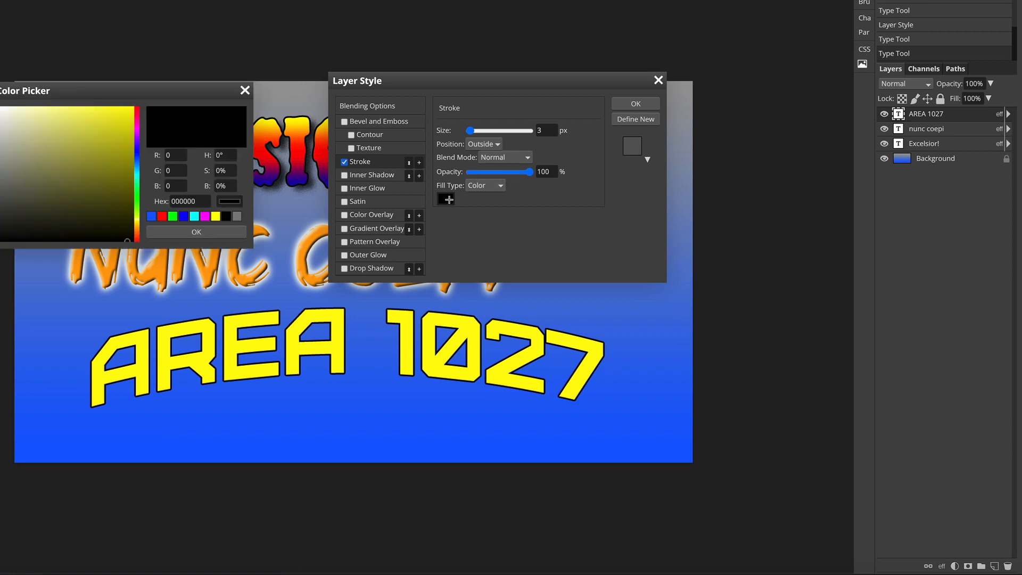
click(138, 115)
mouse_move(142, 115)
mouse_down()
mouse_move(143, 104)
mouse_move(135, 139)
mouse_up()
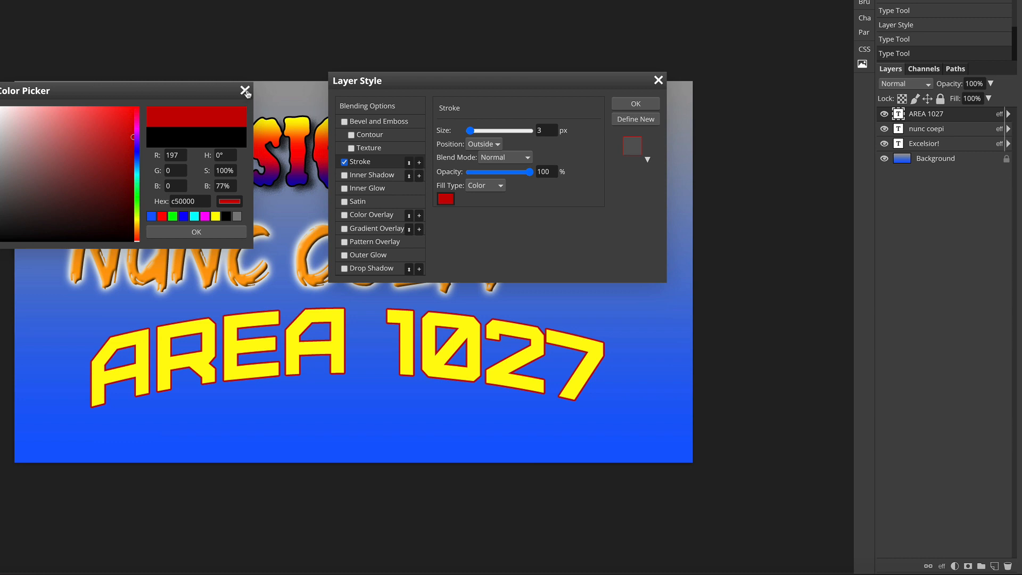
click(208, 235)
Set the "AREA 1027" stroke size to 7 px with Outside position and apply the layer style
drag(469, 131, 471, 136)
click(487, 146)
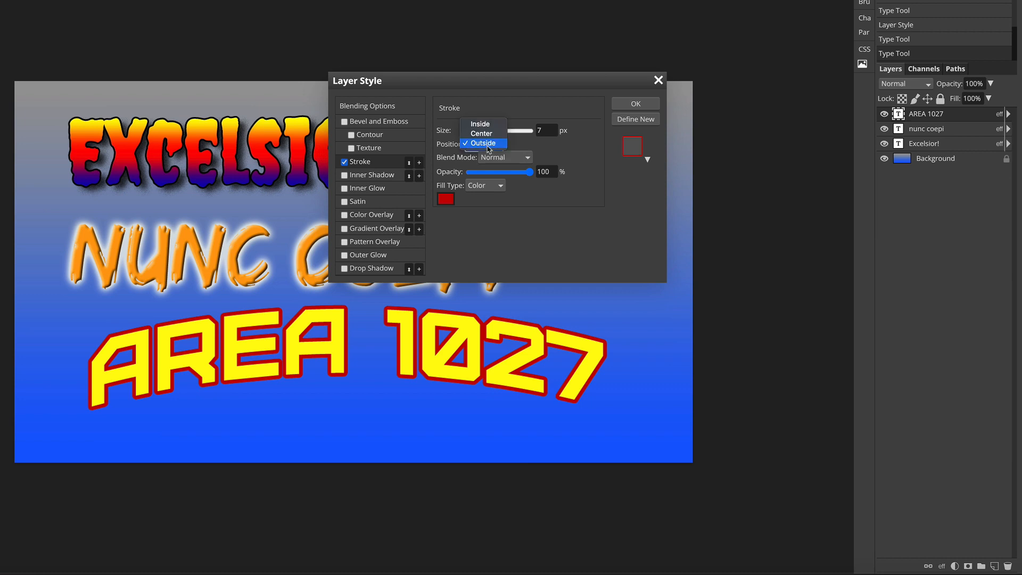
click(487, 143)
click(635, 104)
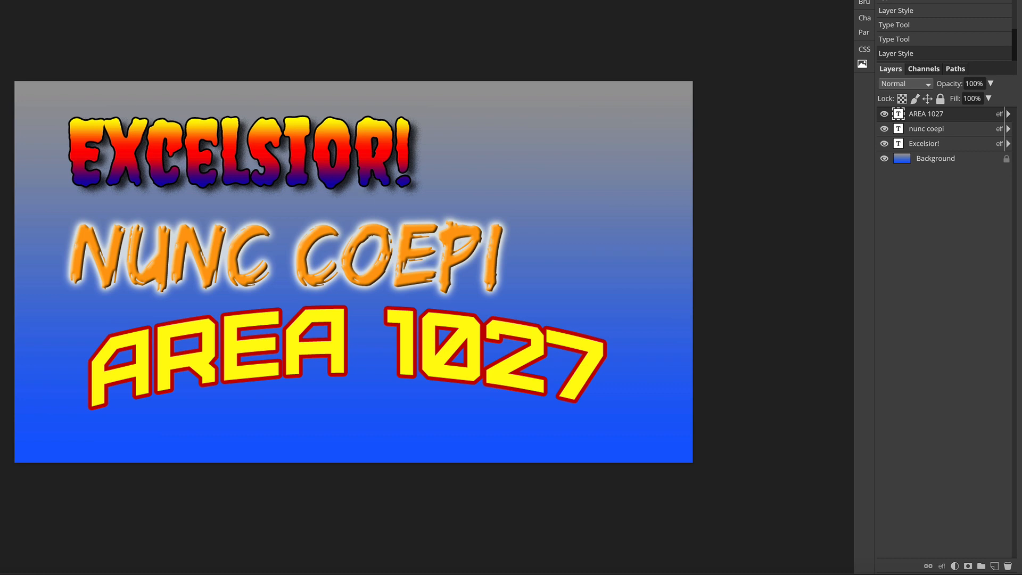
Reposition the "Excelsior!", "nunc coepi" and "AREA 1027" texts so their left edges roughly line up with even vertical spacing
drag(288, 175, 263, 187)
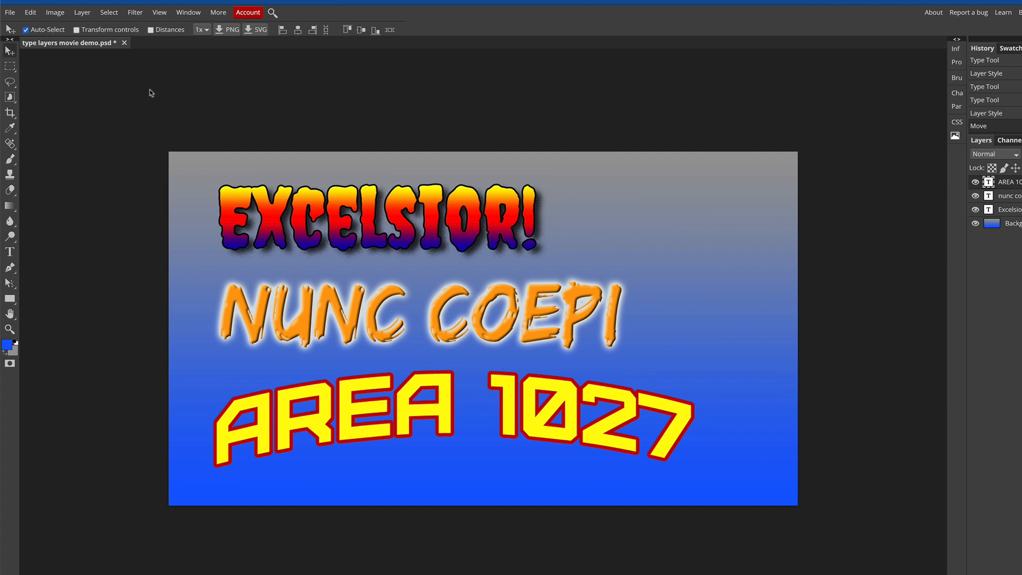
drag(344, 214, 351, 205)
drag(348, 306, 342, 301)
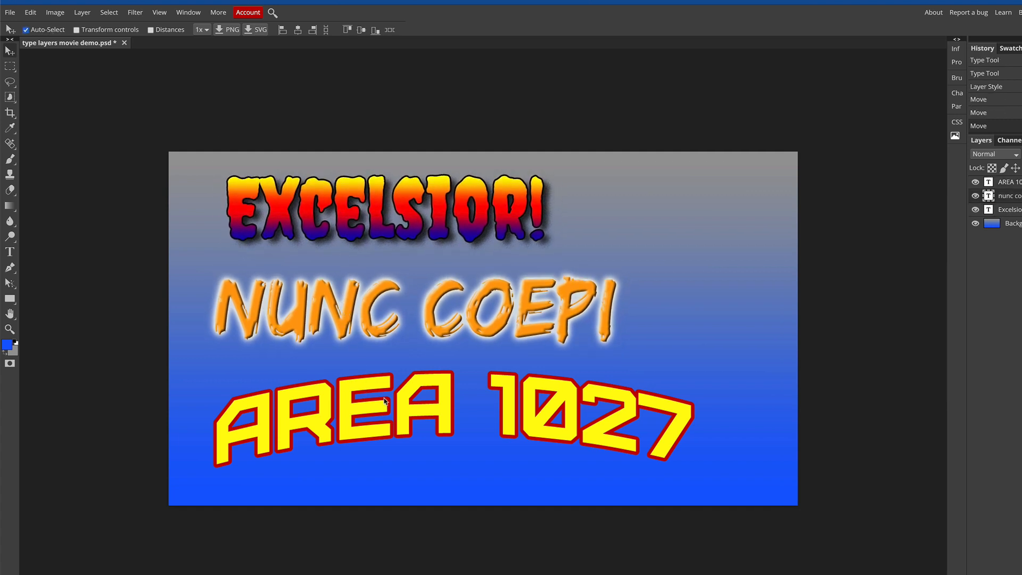
drag(384, 400, 379, 396)
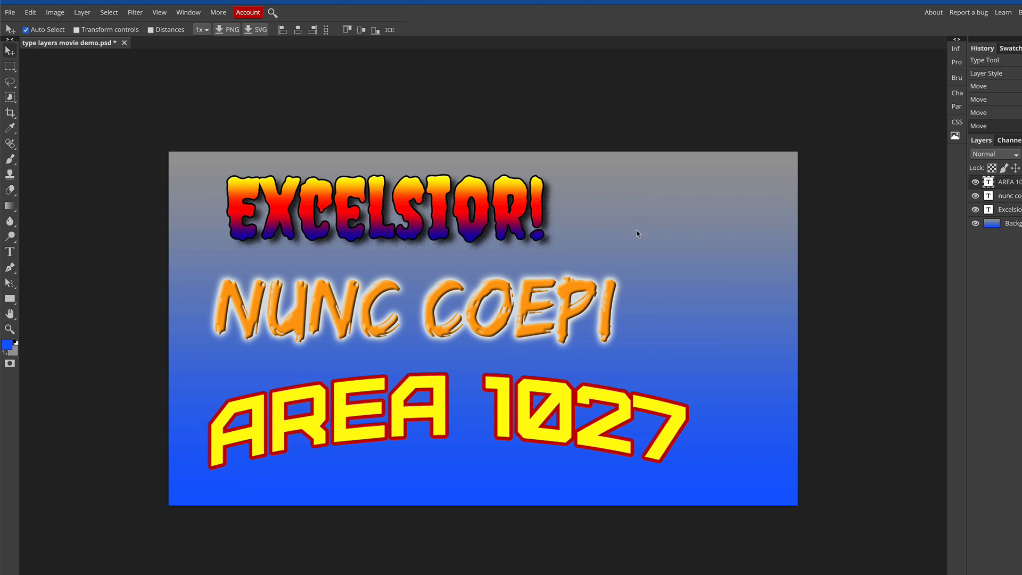
drag(427, 227, 413, 225)
drag(435, 322, 430, 327)
mouse_move(410, 410)
mouse_down()
mouse_move(400, 420)
mouse_move(413, 417)
mouse_move(400, 415)
mouse_up()
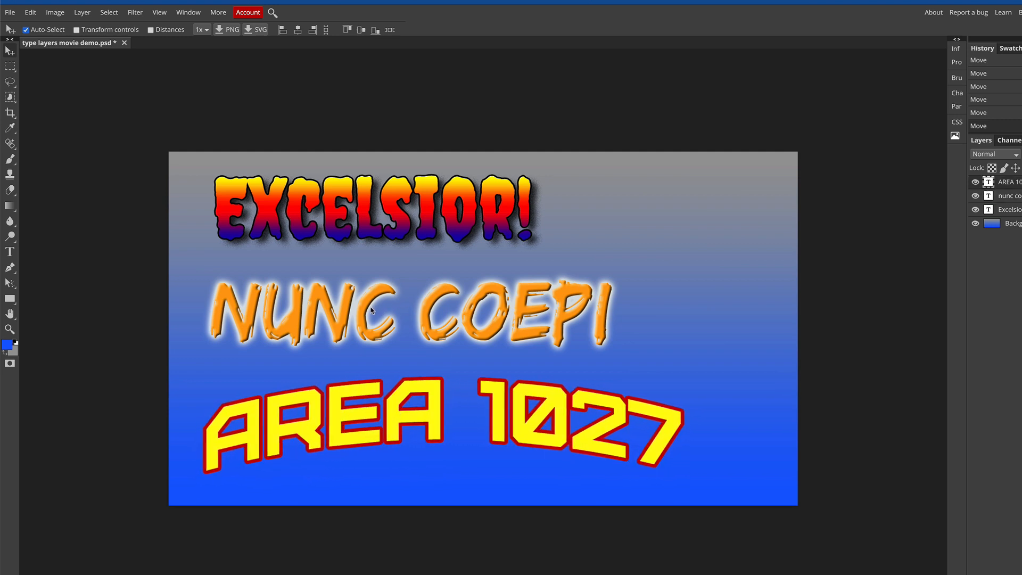
drag(371, 311, 374, 314)
drag(383, 230, 377, 233)
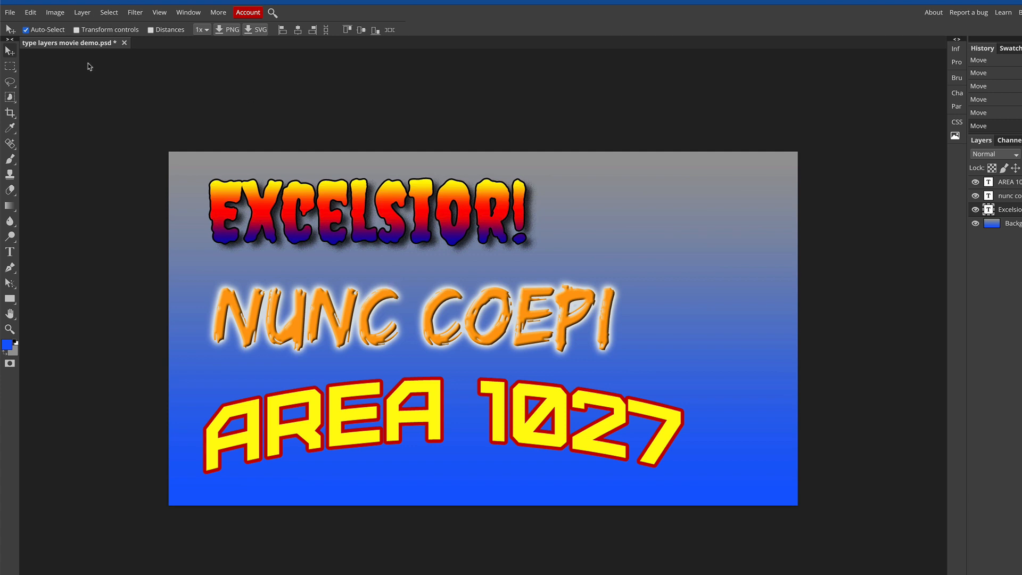
Save the project "type layers movie demo" as a PSD file
click(10, 13)
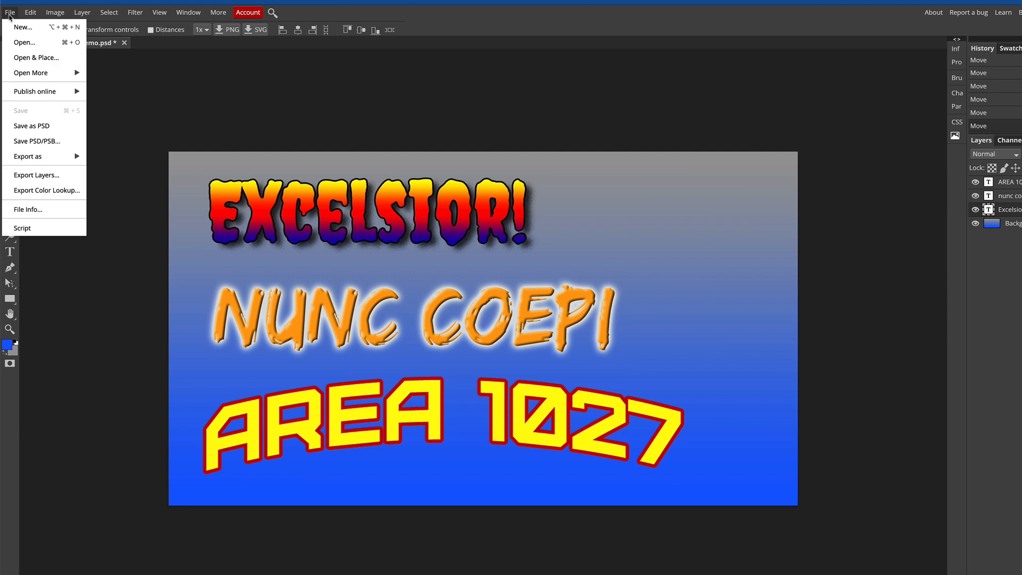
click(47, 127)
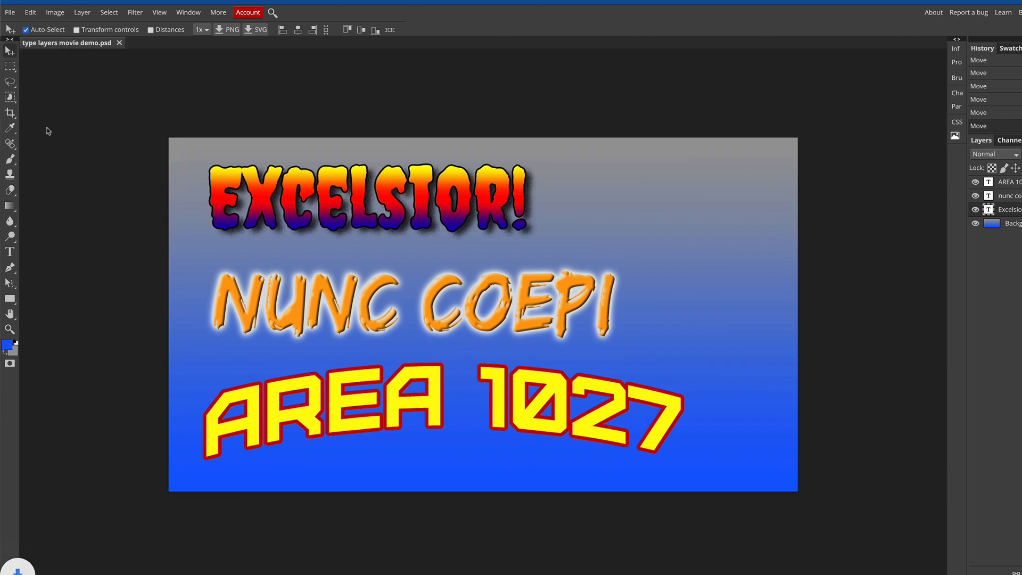